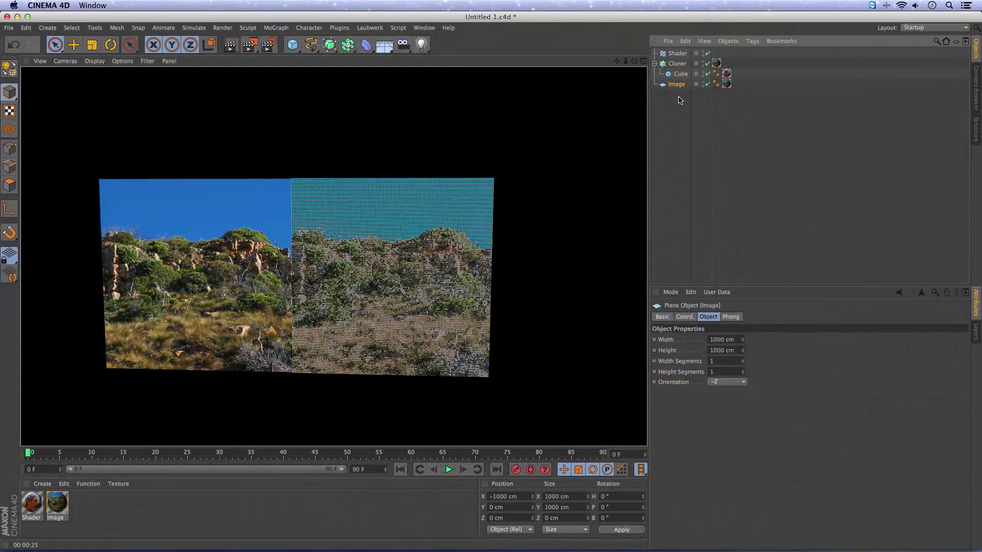
# Delete the Image plane, leaving only Shader, Cloner and Cube in the scene
pyautogui.press('Delete')
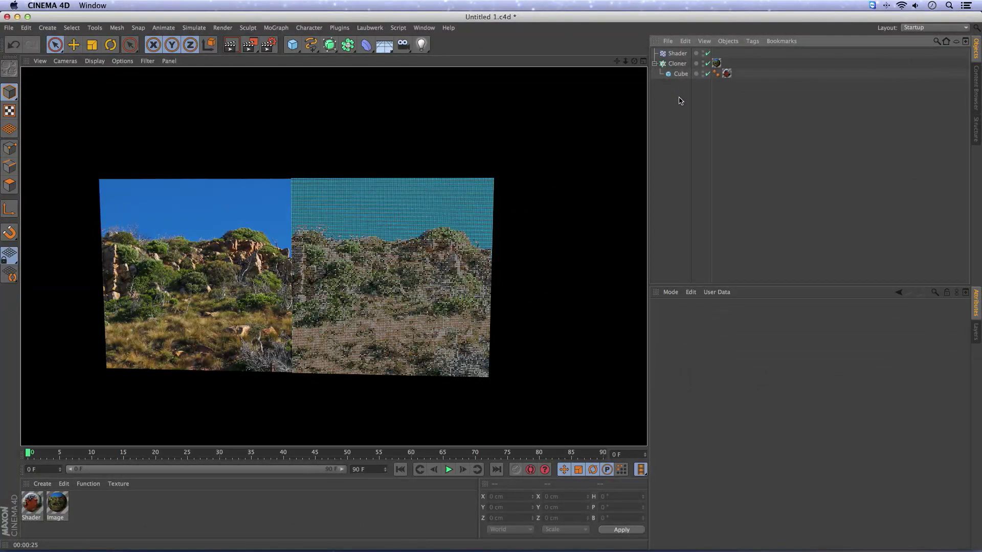
# Set the Cloner's grid count to 30 x 30 x 1
pyautogui.click(676, 63)
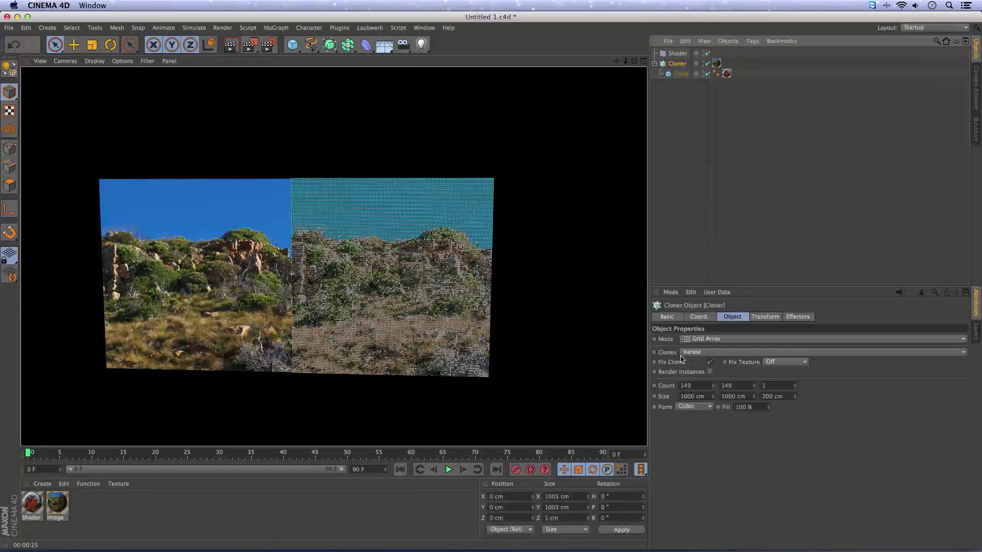
pyautogui.doubleClick(693, 386)
pyautogui.write('30')
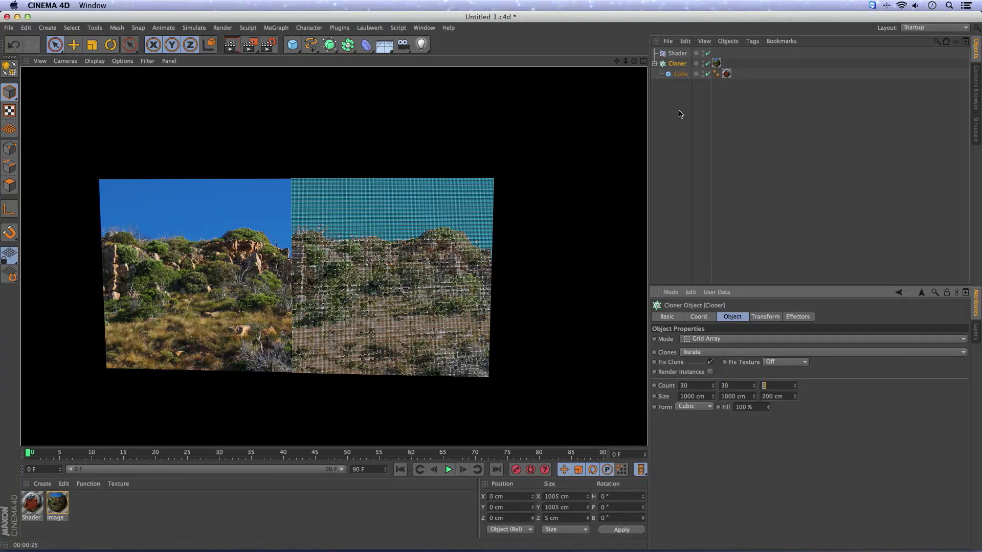
# Size the Cube to 30 cm on X, Y and Z and render a mosaic preview
pyautogui.click(681, 73)
pyautogui.doubleClick(709, 339)
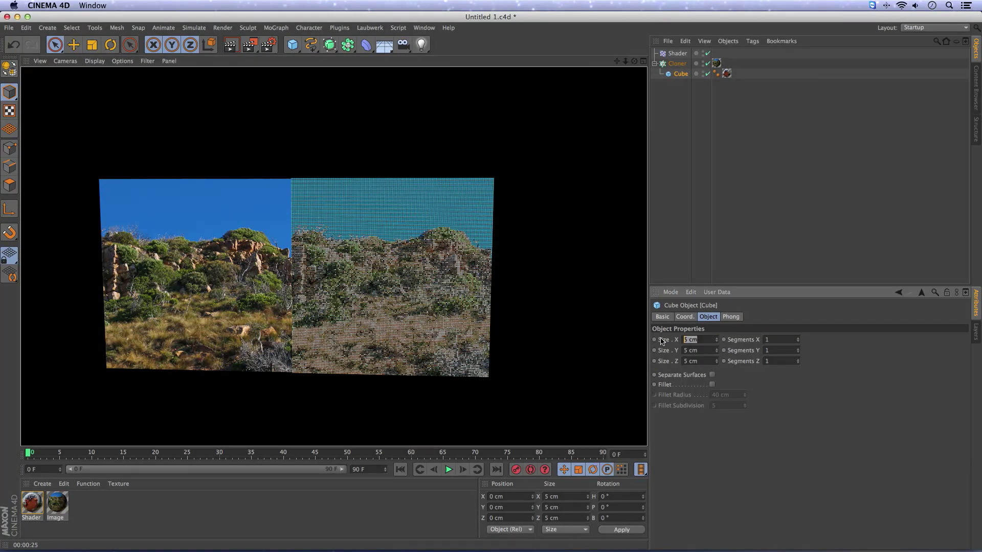
pyautogui.write('30')
pyautogui.press('Tab')
pyautogui.write('30')
pyautogui.press('Tab')
pyautogui.write('30')
pyautogui.press('Tab')
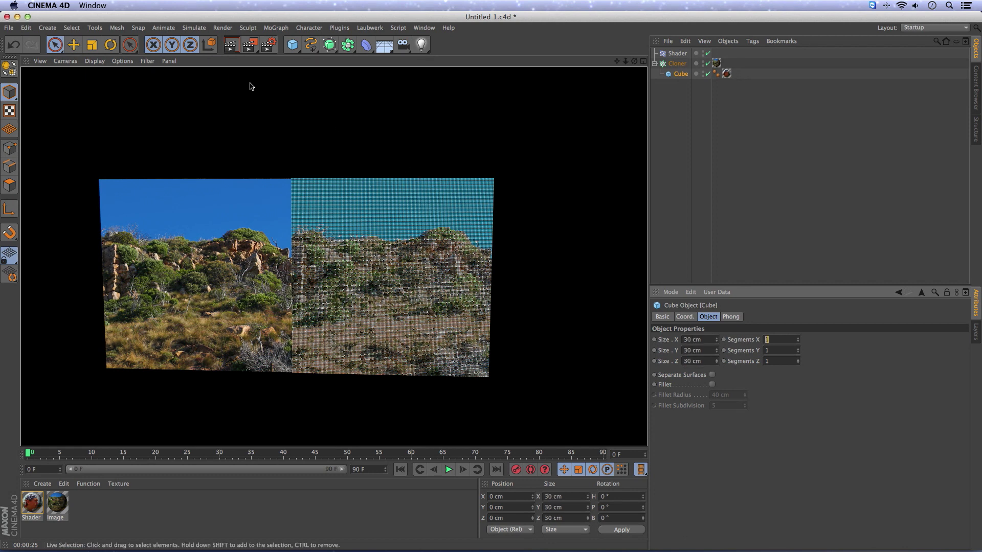
pyautogui.click(232, 45)
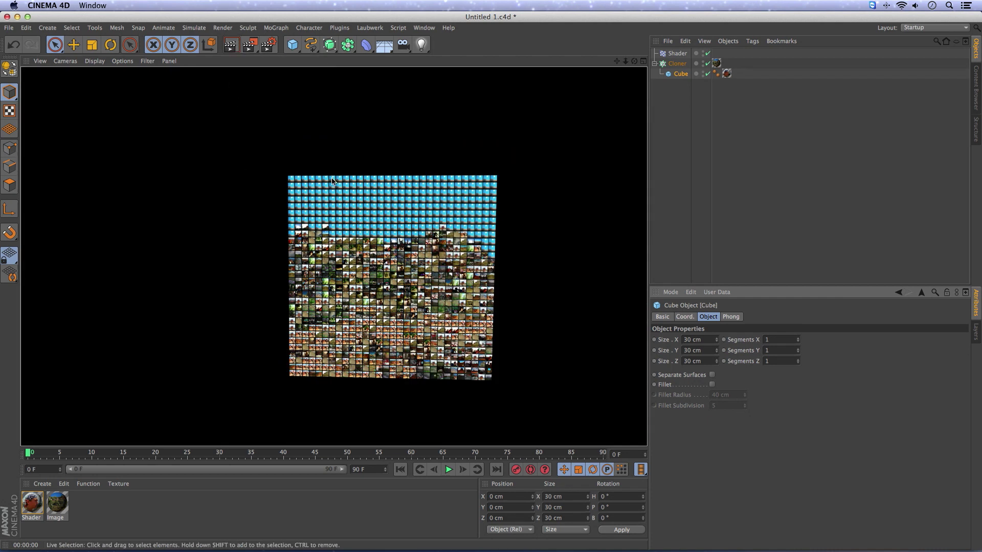
pyautogui.click(679, 138)
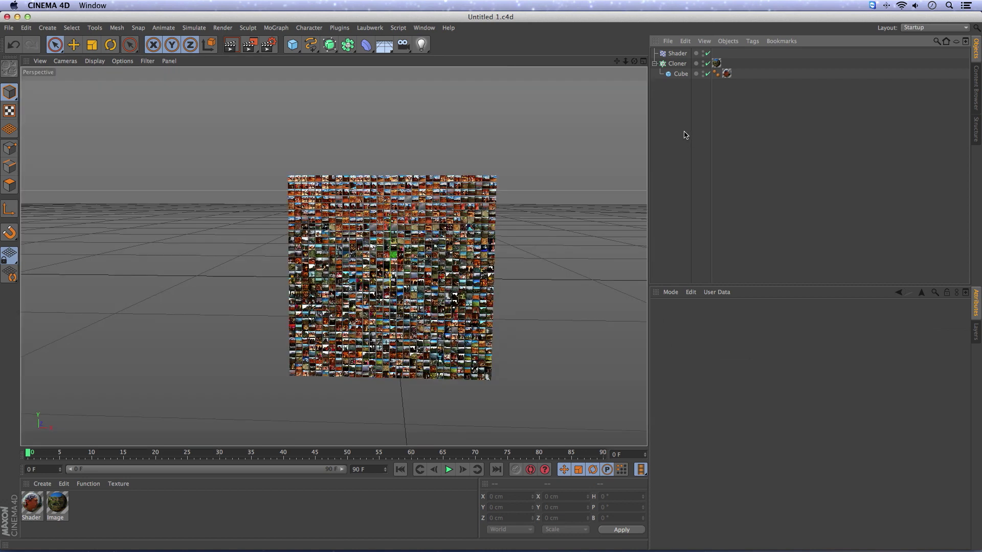
# Set the project to 24 FPS with a 144-frame maximum time, back at frame 0
pyautogui.press('super+d')
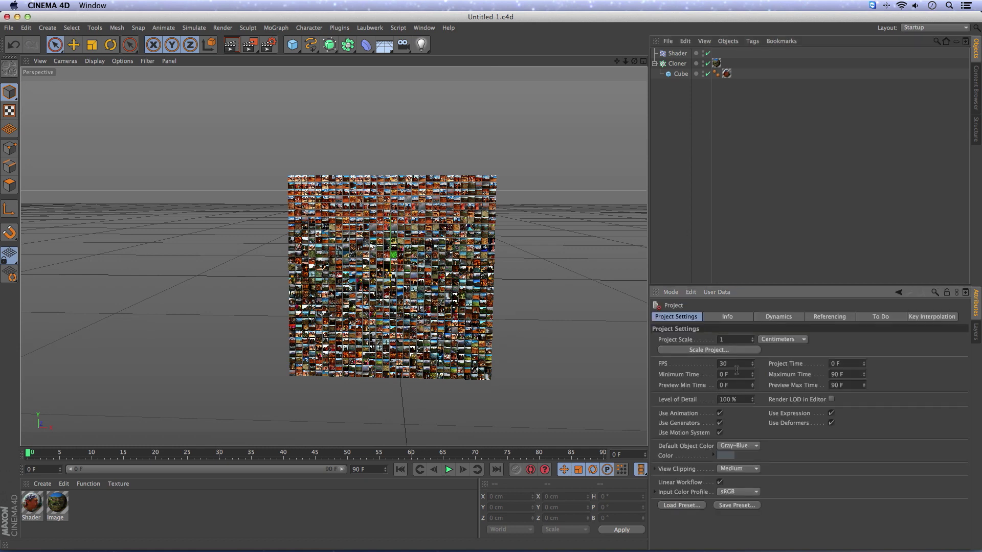
pyautogui.doubleClick(720, 364)
pyautogui.write('24')
pyautogui.press('Tab')
pyautogui.press('Tab')
pyautogui.press('Tab')
pyautogui.write('144')
pyautogui.press('Tab')
pyautogui.press('Tab')
pyautogui.press('Tab')
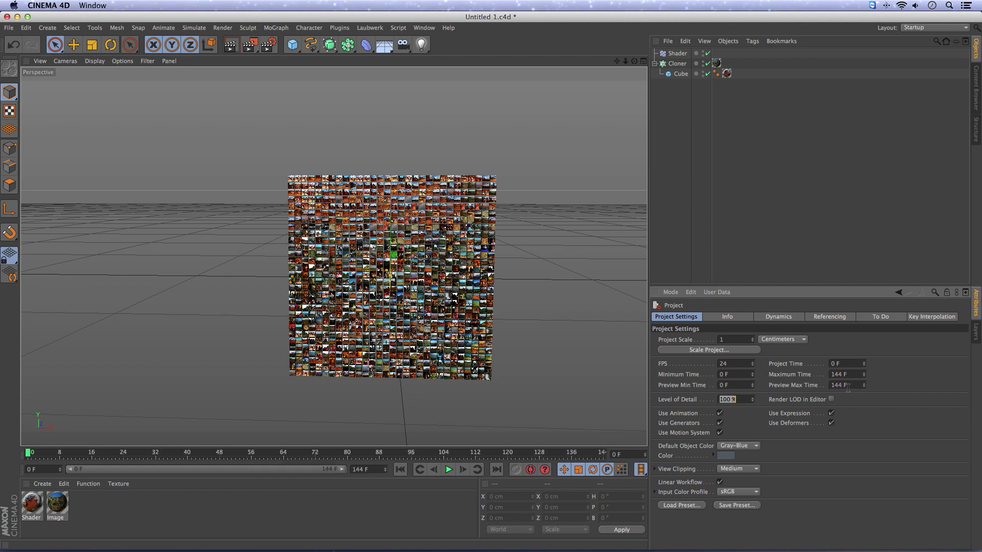
pyautogui.click(28, 454)
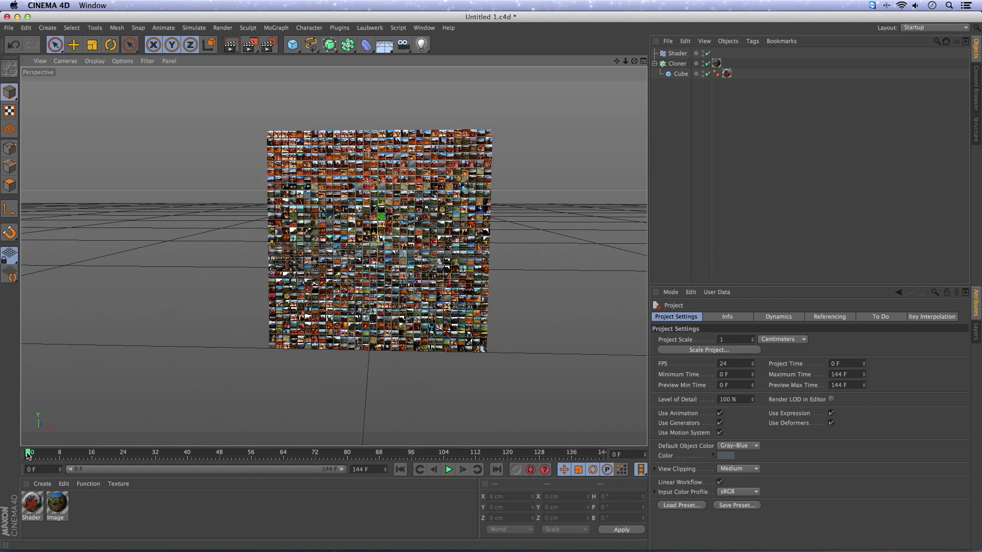
pyautogui.click(673, 66)
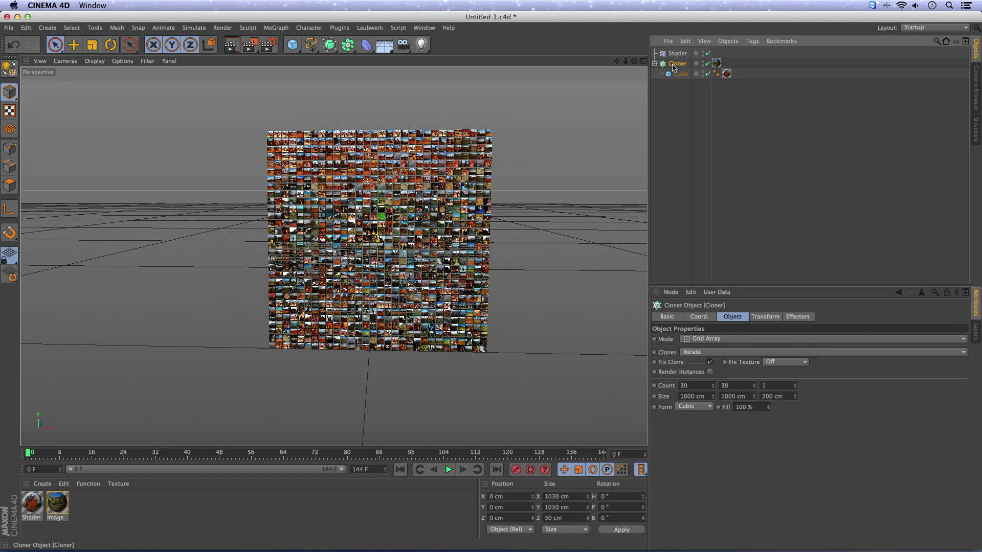
# Add a Random effector to the Cloner and render a preview of the scatter
pyautogui.click(277, 28)
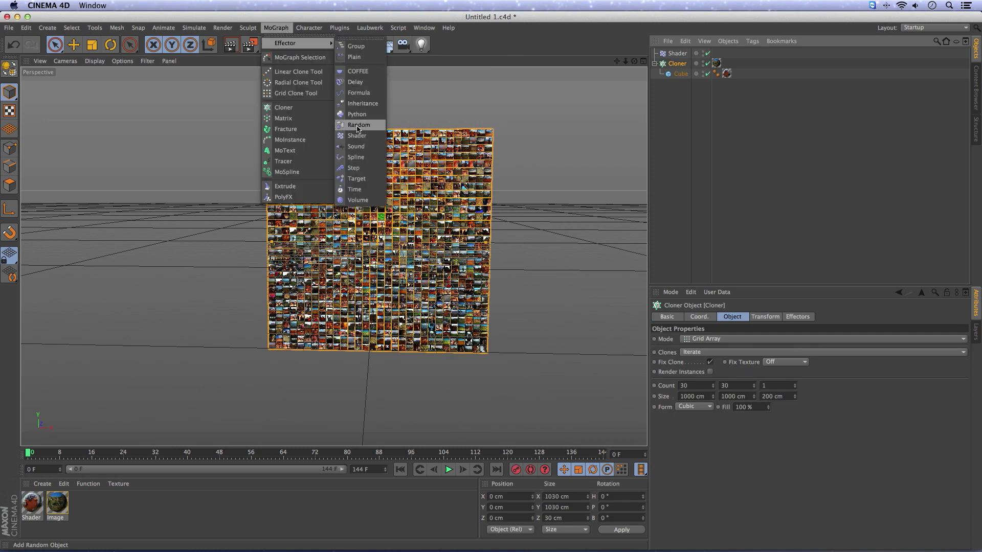
pyautogui.click(358, 125)
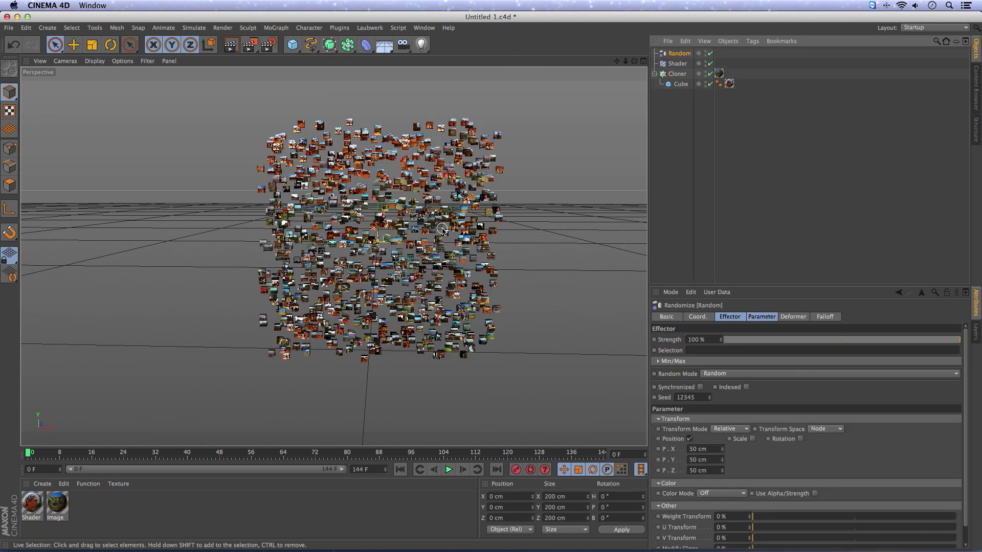
pyautogui.hotkey('ctrl', 'r')
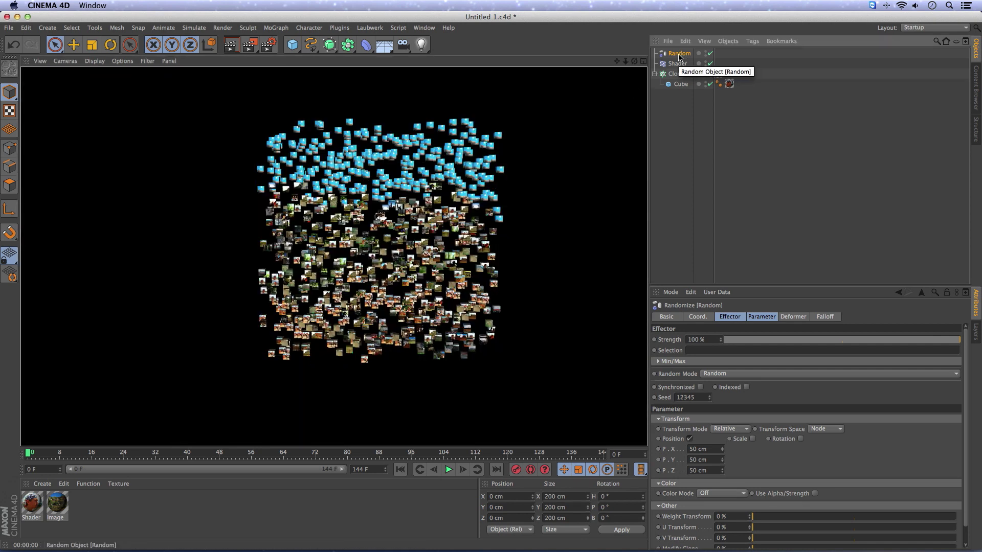
# Enable uniform random scale of 3 on the Random effector
pyautogui.click(761, 317)
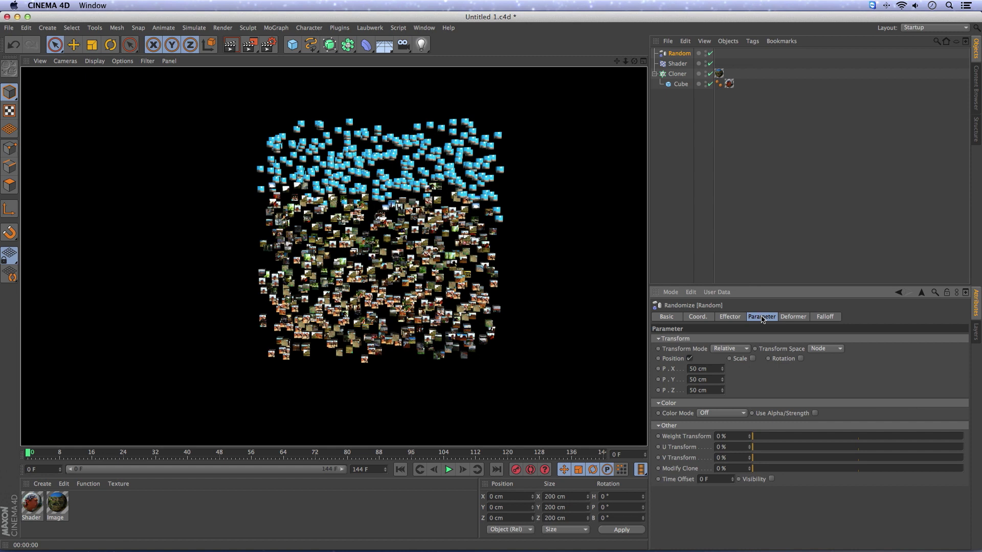
pyautogui.click(752, 359)
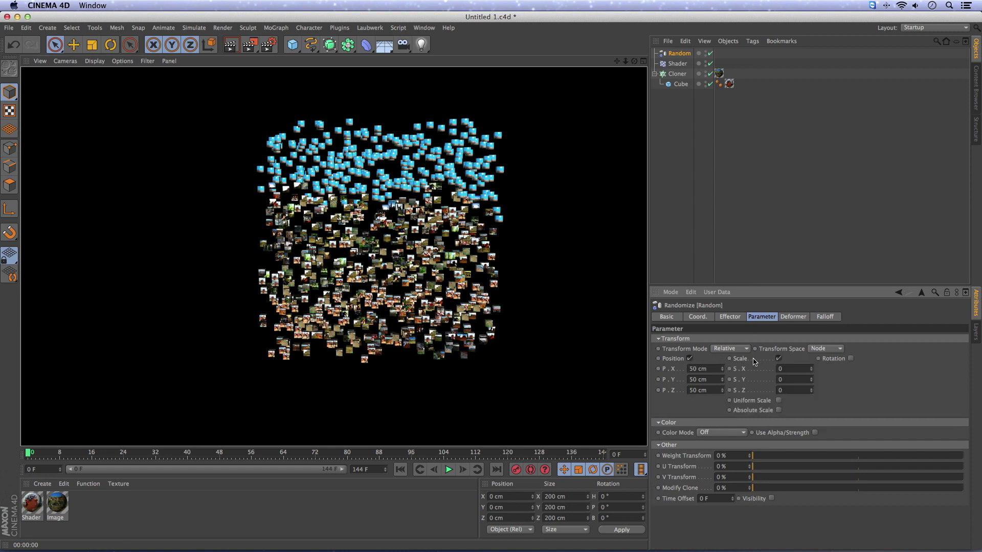
pyautogui.click(779, 401)
pyautogui.write('3')
pyautogui.press('Return')
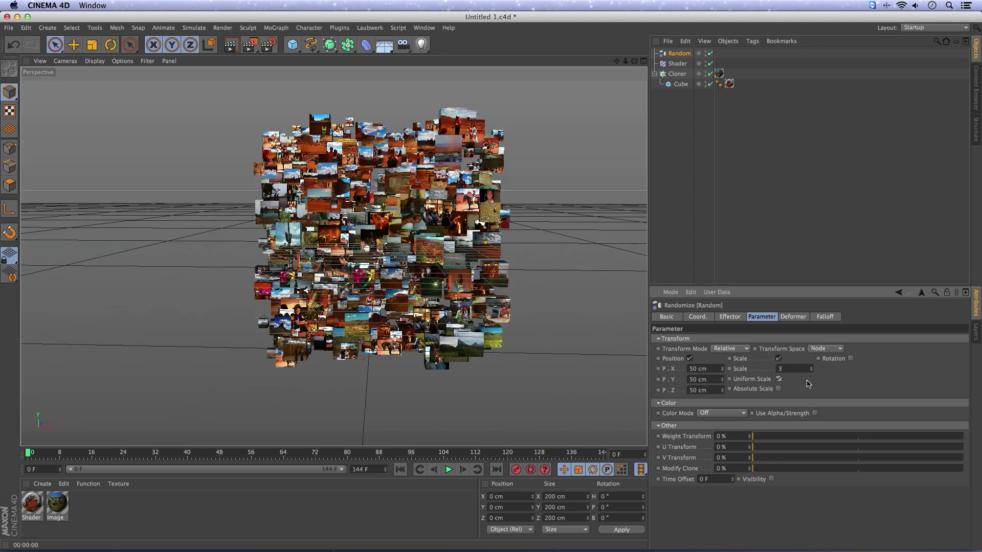
# Enable random rotation of 20° on heading, pitch and bank
pyautogui.click(851, 359)
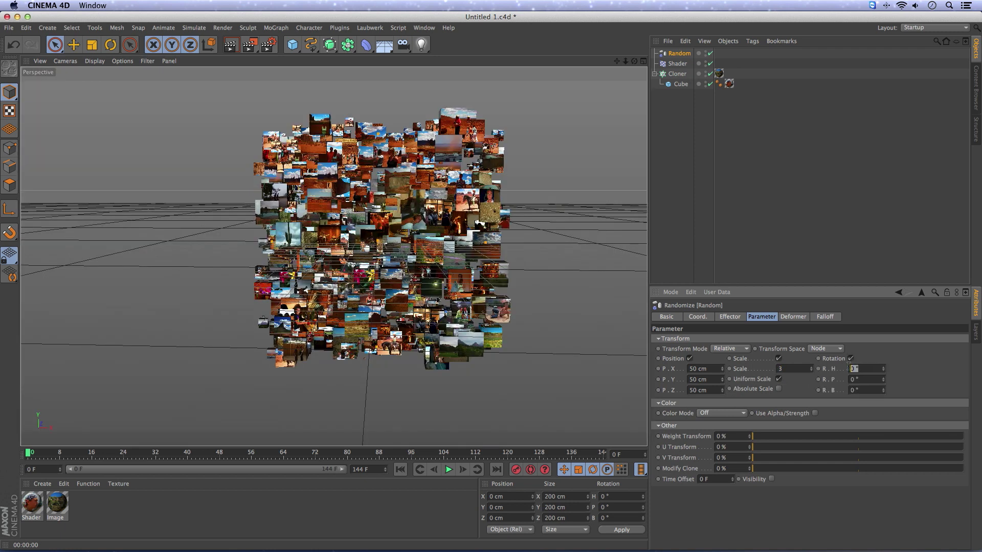
pyautogui.click(851, 369)
pyautogui.write('20')
pyautogui.press('Tab')
pyautogui.write('20')
pyautogui.press('Tab')
pyautogui.write('20')
pyautogui.press('Tab')
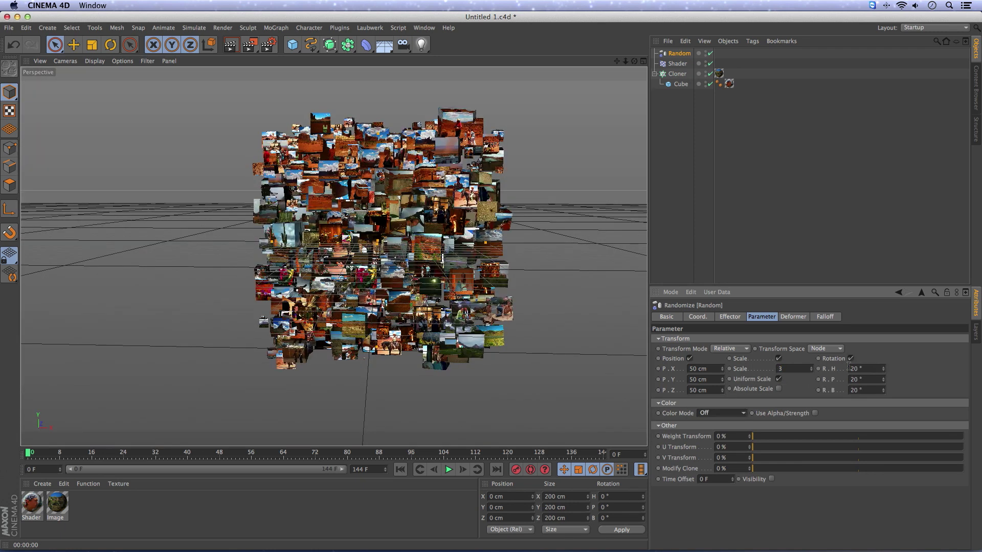
# Set the random position spread to 2000 cm X, 100 cm Y and 2000 cm Z
pyautogui.click(714, 370)
pyautogui.write('2000')
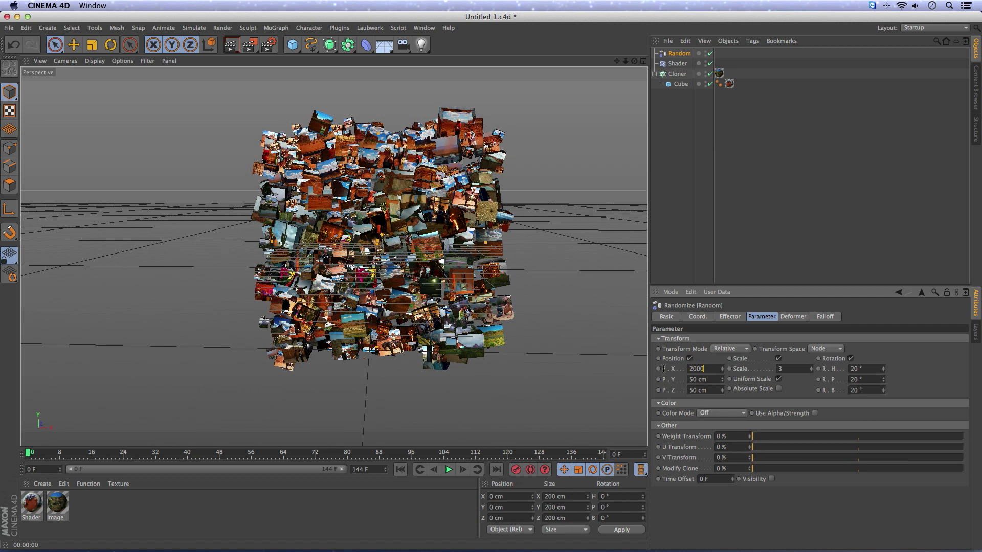
pyautogui.press('Tab')
pyautogui.write('1')
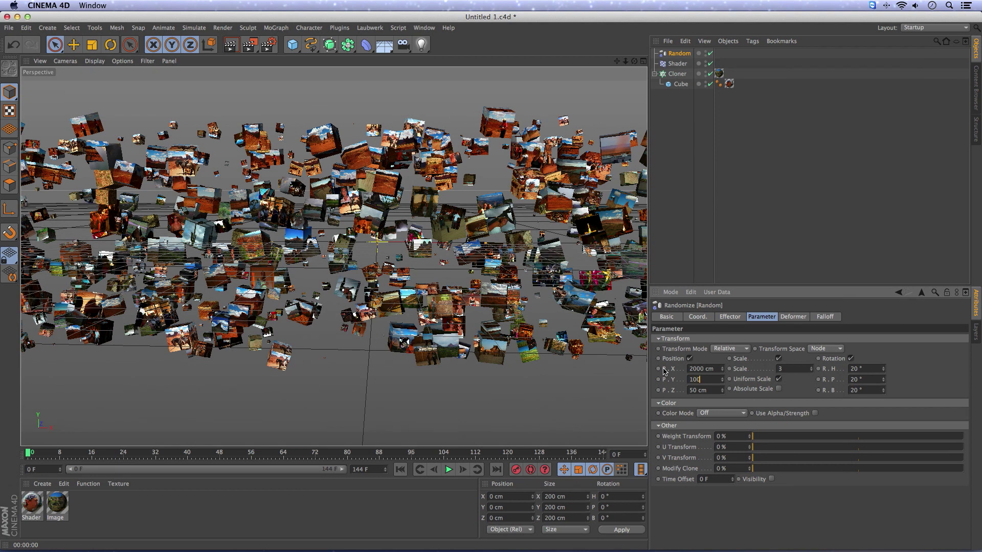
pyautogui.press('Tab')
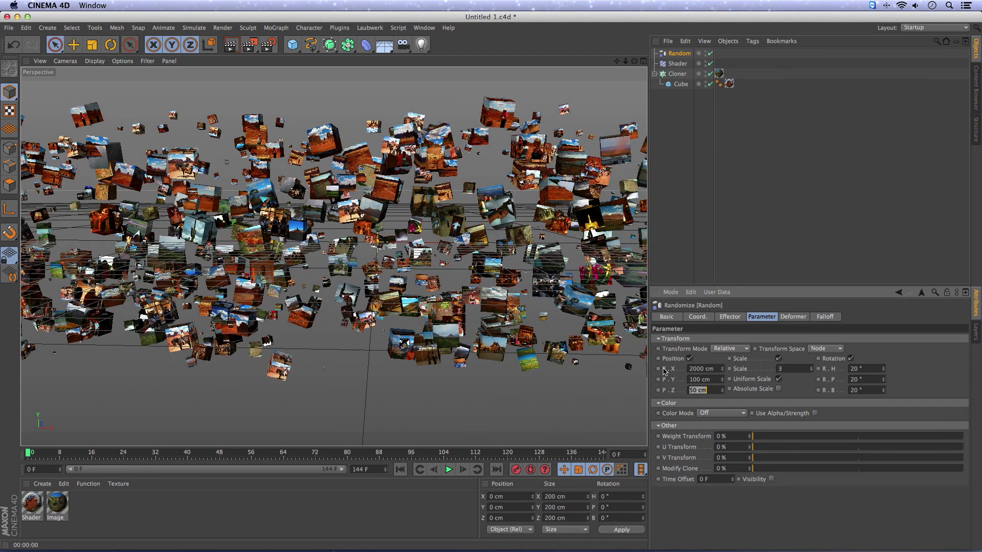
pyautogui.write('200')
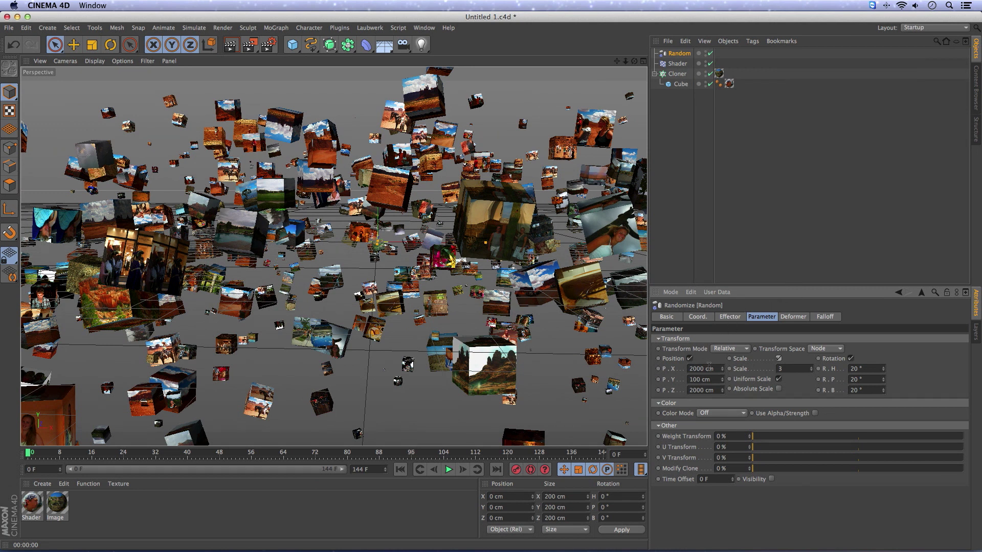
# At frame 120, set the Random effector's Strength to 0% and keyframe it
pyautogui.click(732, 317)
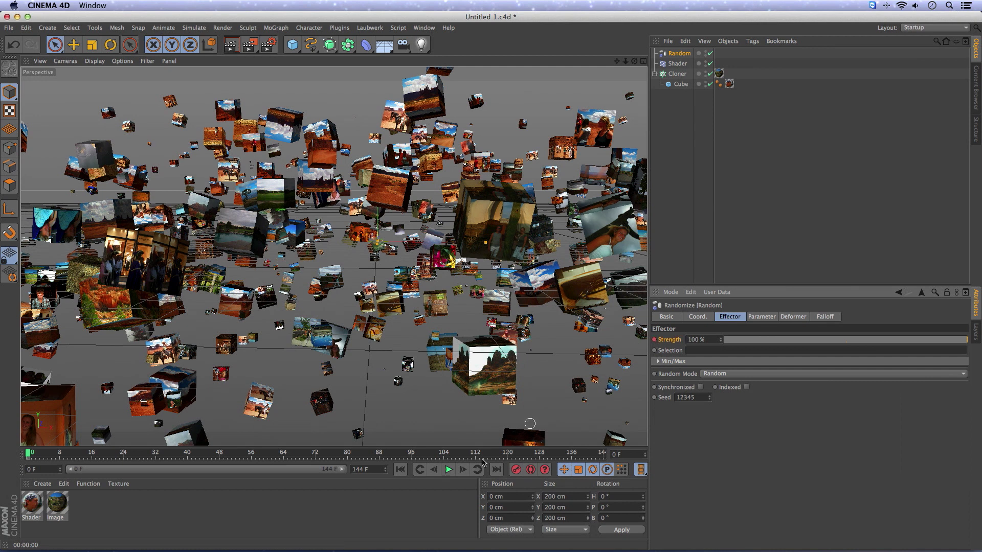
pyautogui.click(620, 454)
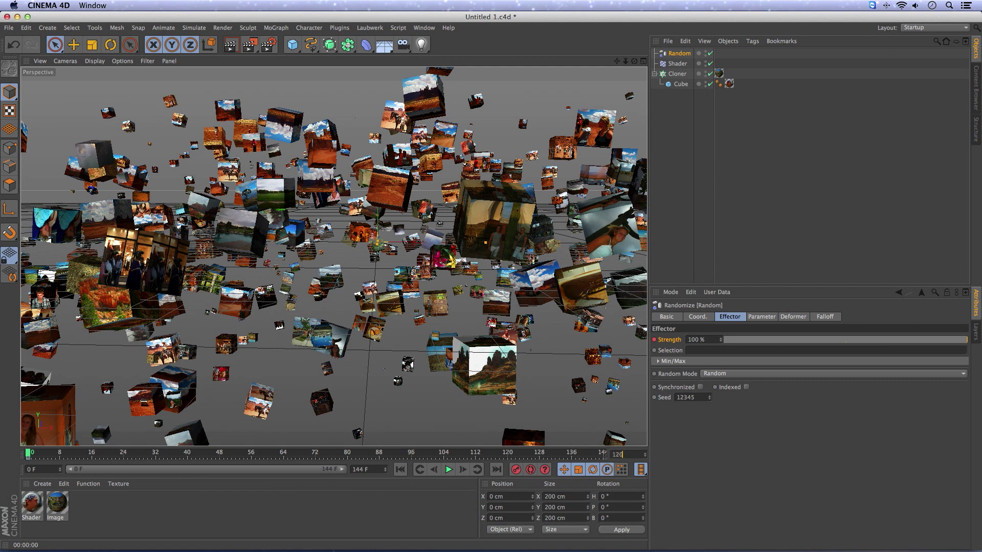
pyautogui.press('Return')
pyautogui.moveTo(716, 341); pyautogui.dragTo(648, 339)
pyautogui.write('0')
pyautogui.press('Return')
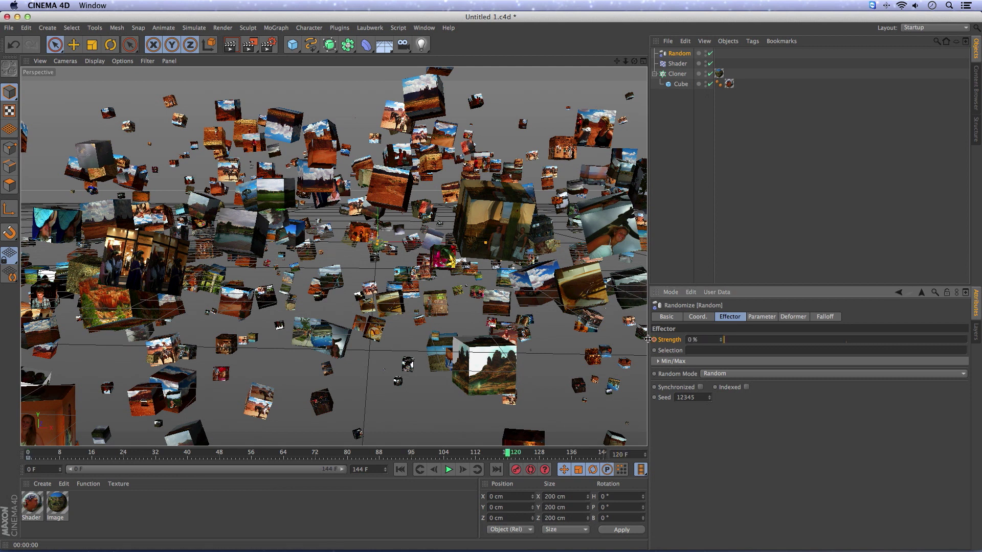
pyautogui.click(654, 340)
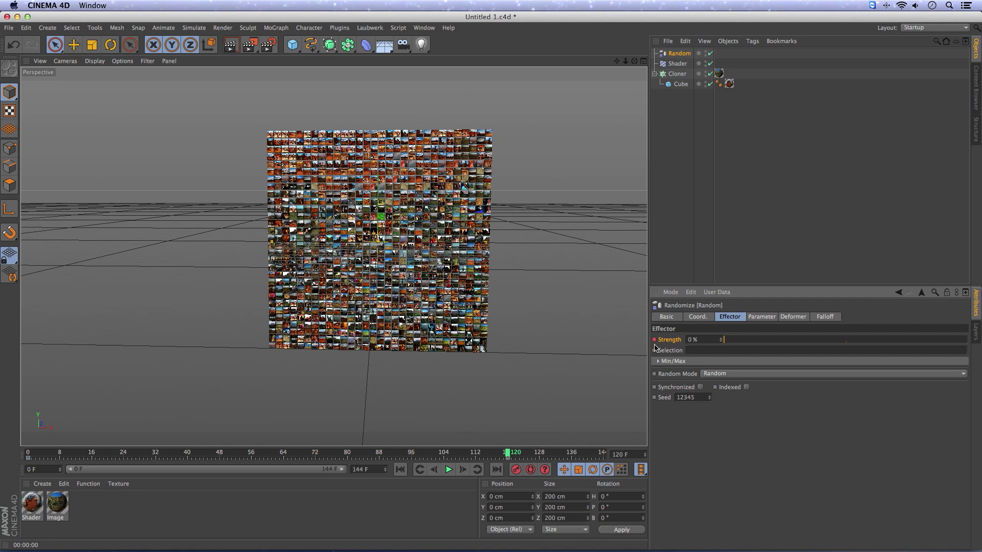
# Keyframe the Cloner's heading rotation at 500° on frame 0 and save
pyautogui.click(401, 470)
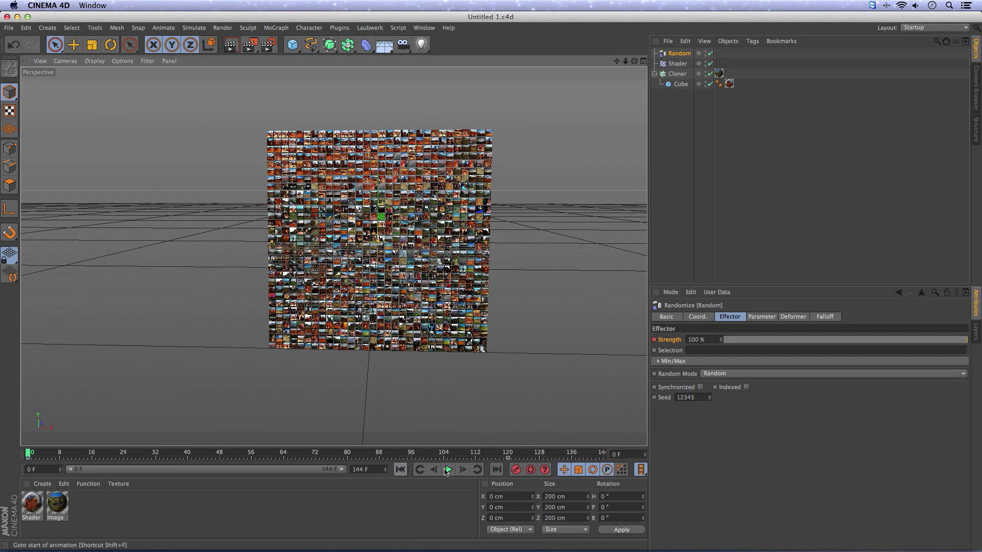
pyautogui.click(675, 74)
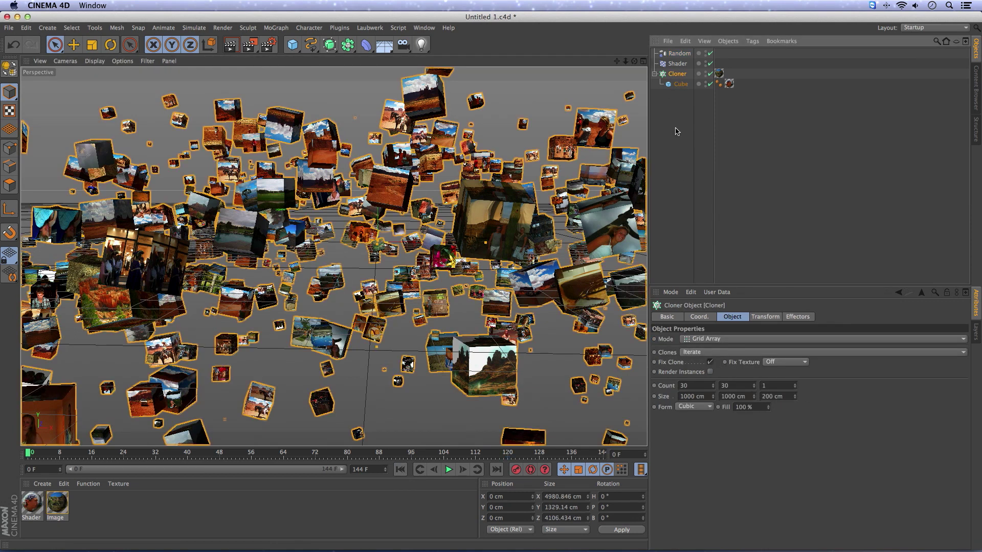
pyautogui.click(699, 318)
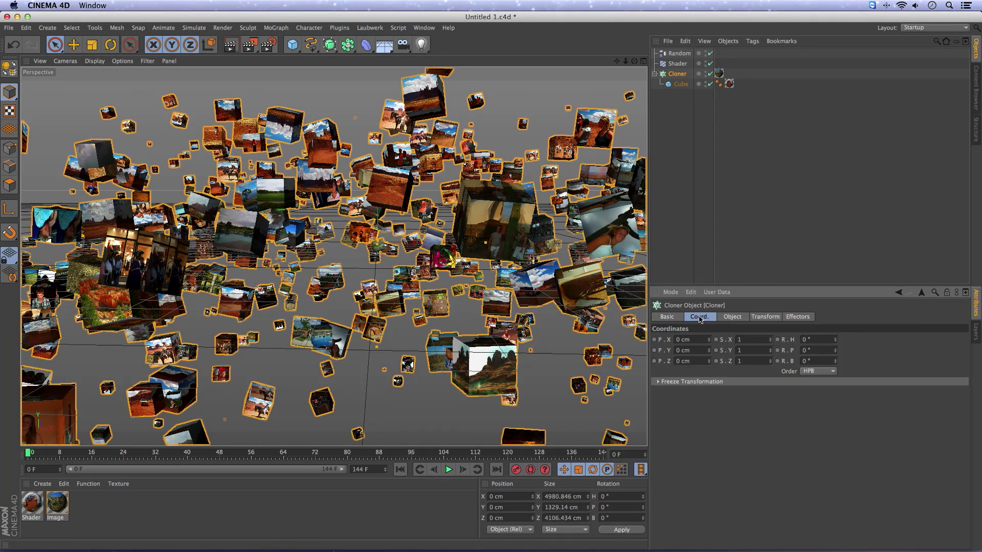
pyautogui.doubleClick(822, 341)
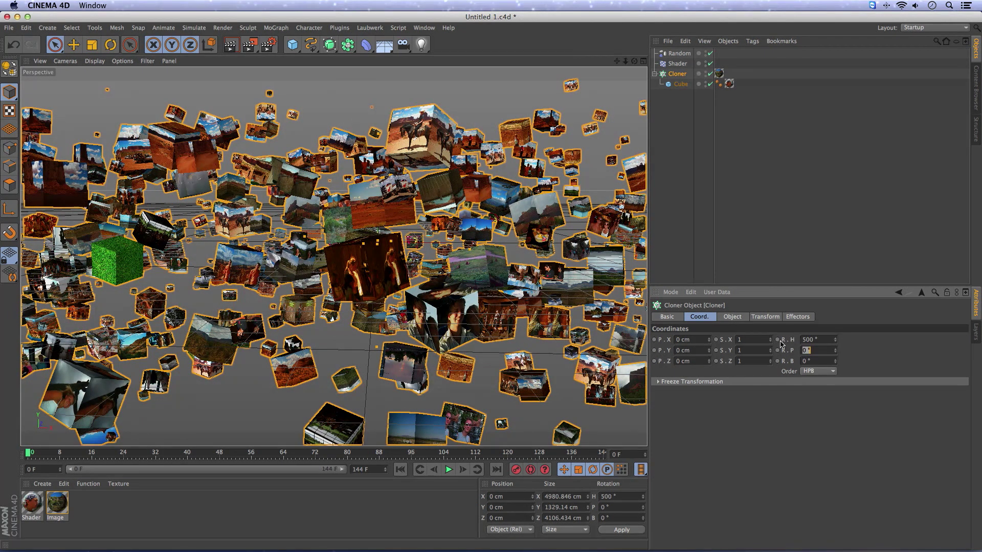
pyautogui.keyDown('ctrl'); pyautogui.click(777, 340); pyautogui.keyUp('ctrl')
pyautogui.press('super+s')
# At frame 120, set the Cloner's heading to 0°, save, and return to the start
pyautogui.click(626, 455)
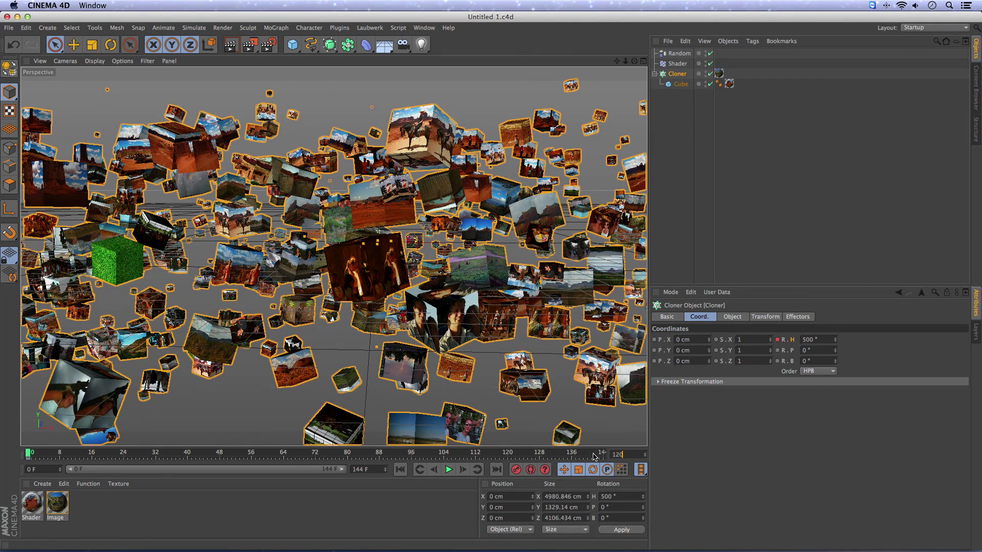
pyautogui.write('120')
pyautogui.press('Return')
pyautogui.doubleClick(824, 339)
pyautogui.write('0')
pyautogui.press('Return')
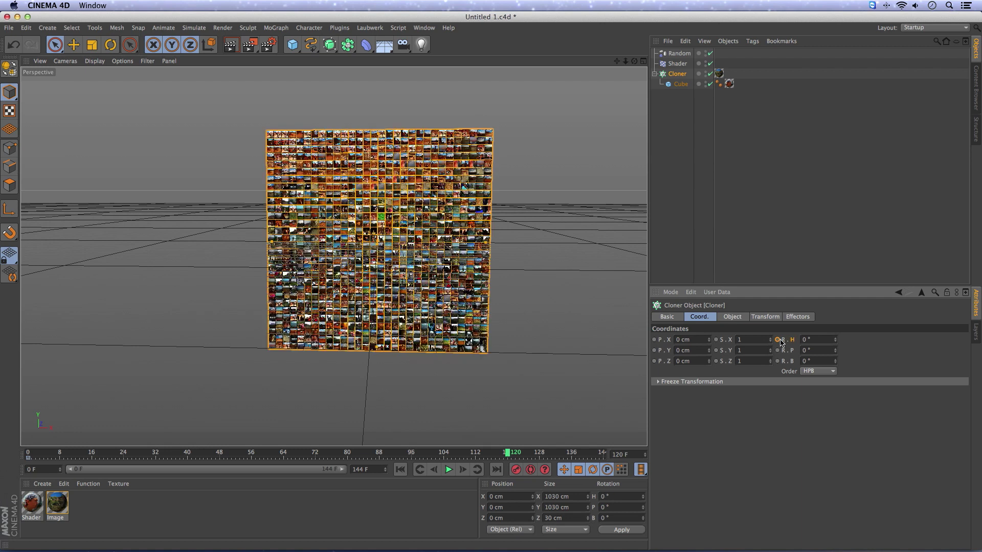
pyautogui.press('super+s')
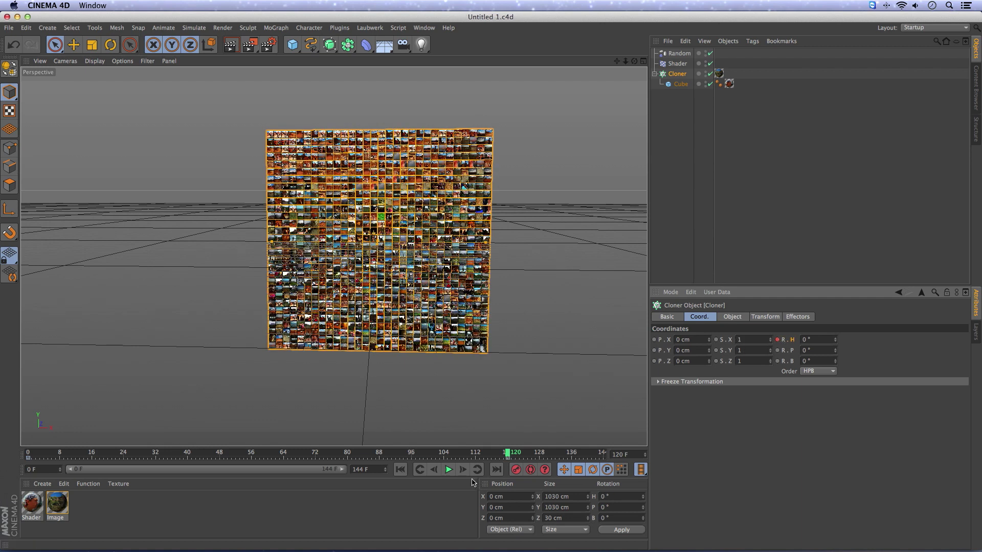
pyautogui.click(399, 470)
# Add a Target Camera to the scene and select it
pyautogui.moveTo(403, 45); pyautogui.dragTo(452, 77)
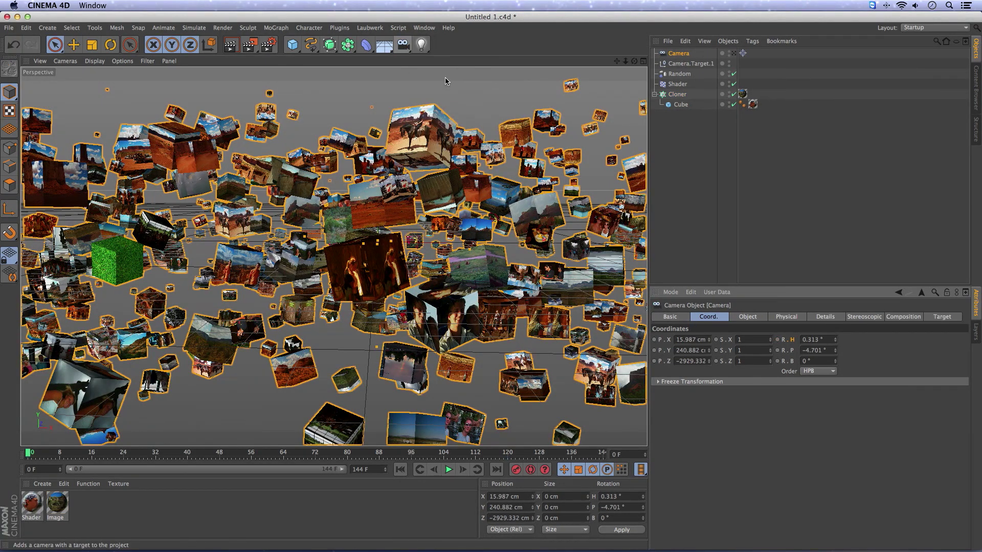
pyautogui.click(681, 65)
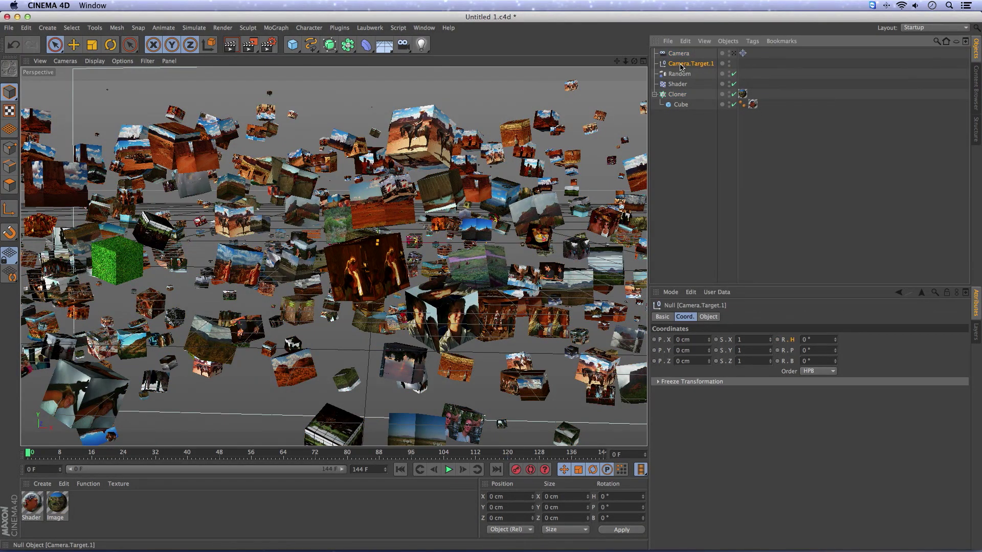
pyautogui.click(680, 54)
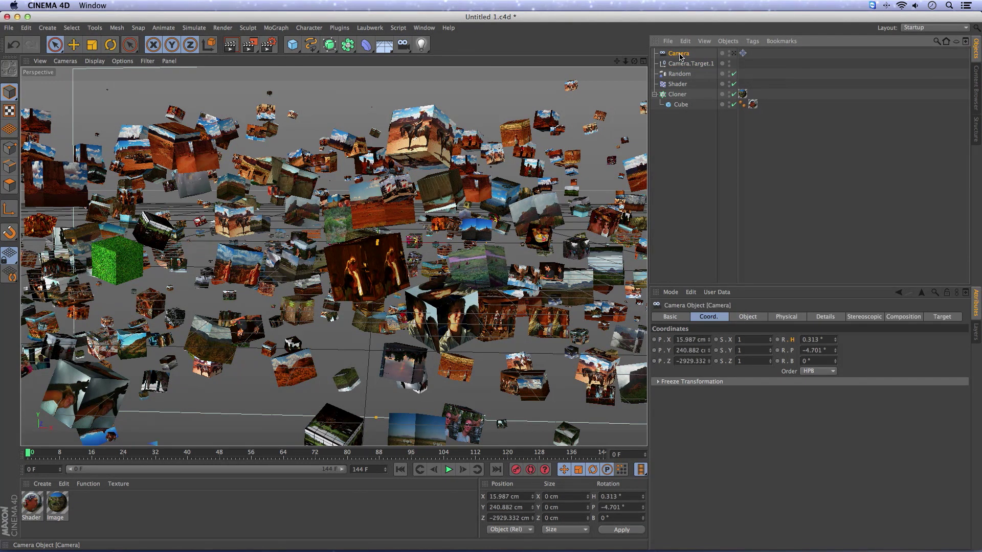
pyautogui.press('super+Tab')
# Position the camera at X 0, Y 0, Z -2000 cm and render a preview
pyautogui.click(683, 340)
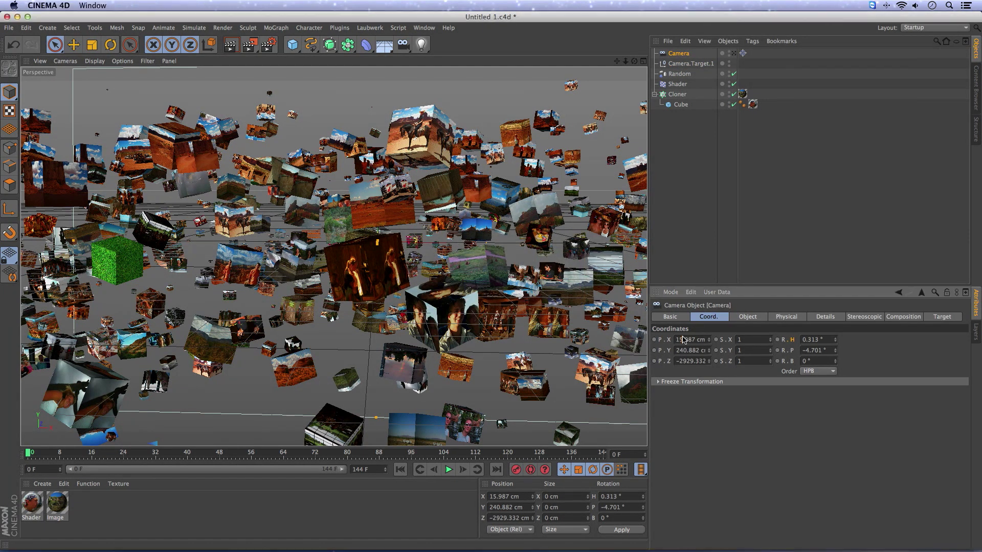
pyautogui.click(683, 338)
pyautogui.write('0')
pyautogui.press('Tab')
pyautogui.write('0')
pyautogui.press('Tab')
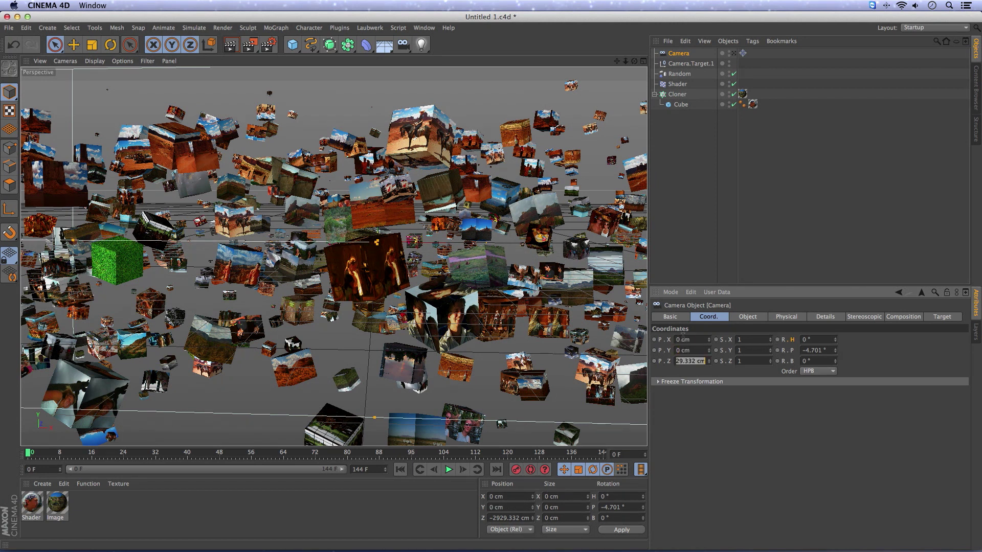
pyautogui.write('-2000')
pyautogui.press('Tab')
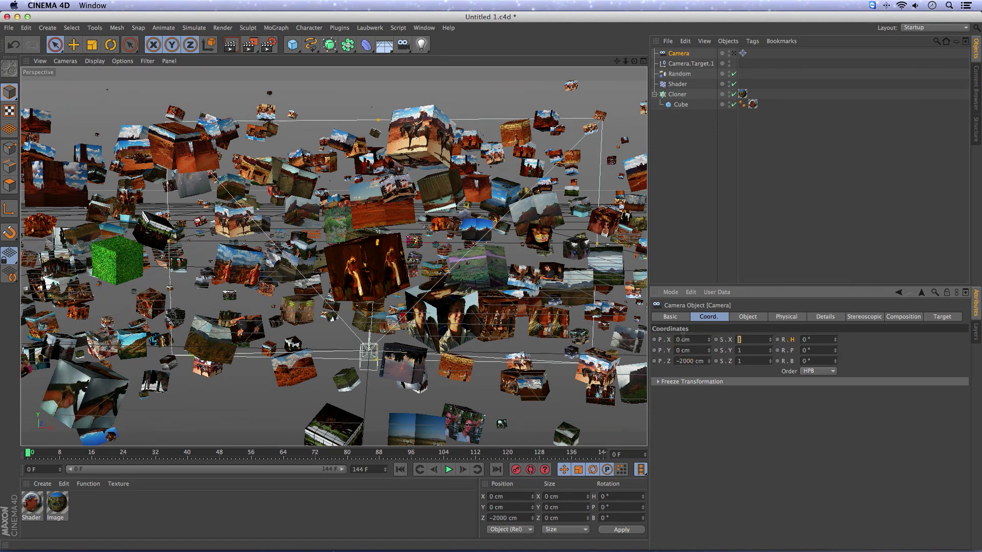
pyautogui.click(236, 47)
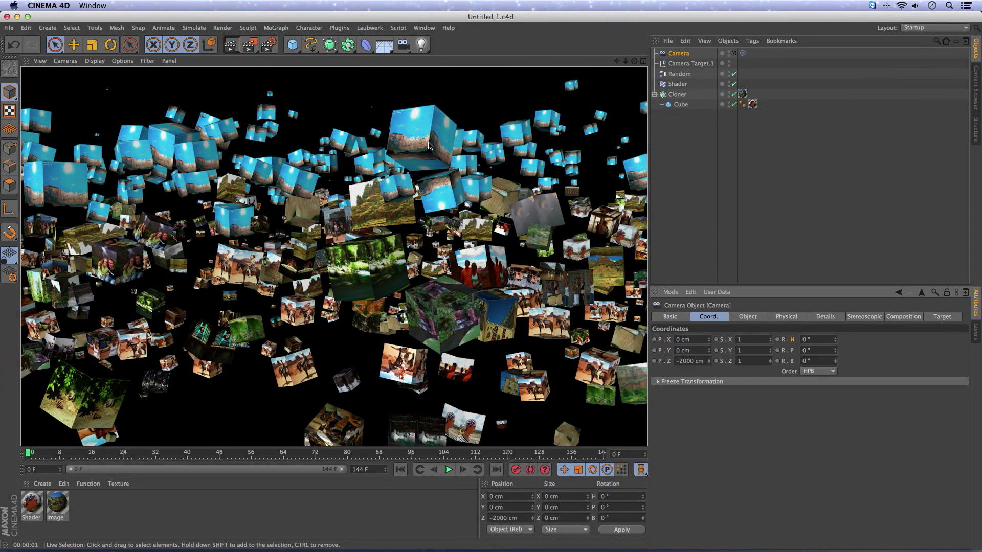
# Give the Cube a 3 cm fillet with 7 subdivisions, render, and view through the camera
pyautogui.click(678, 105)
pyautogui.click(708, 317)
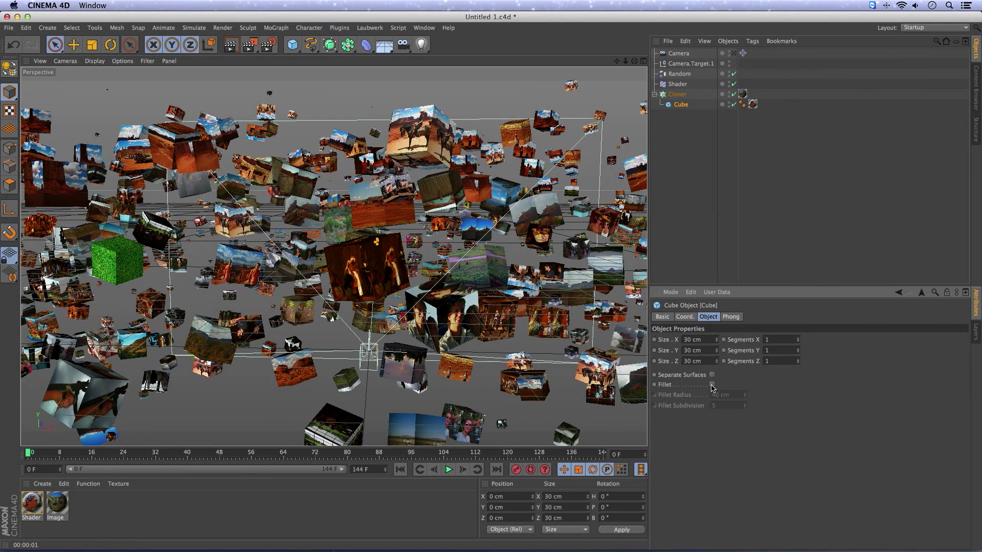
pyautogui.click(712, 385)
pyautogui.moveTo(730, 394); pyautogui.dragTo(704, 394)
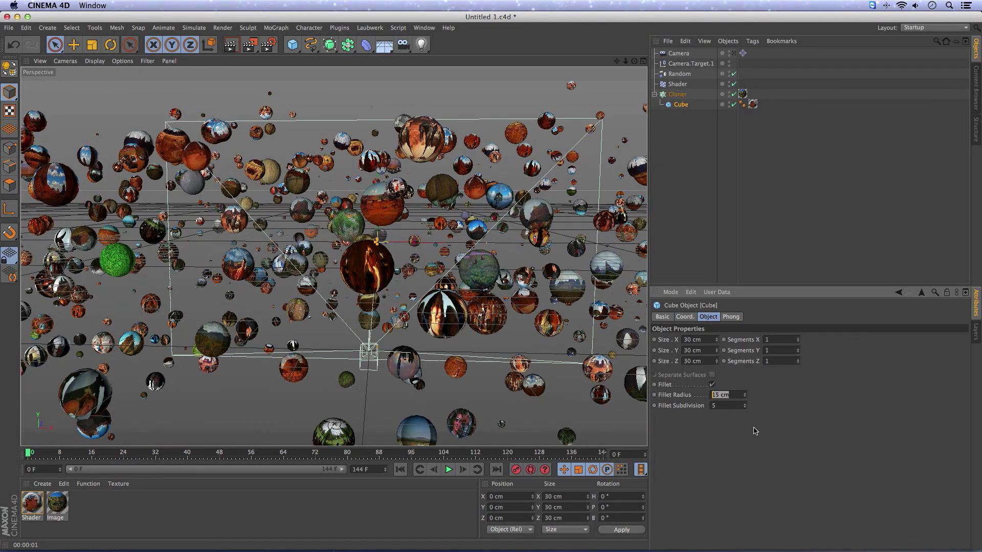
pyautogui.write('3')
pyautogui.press('Tab')
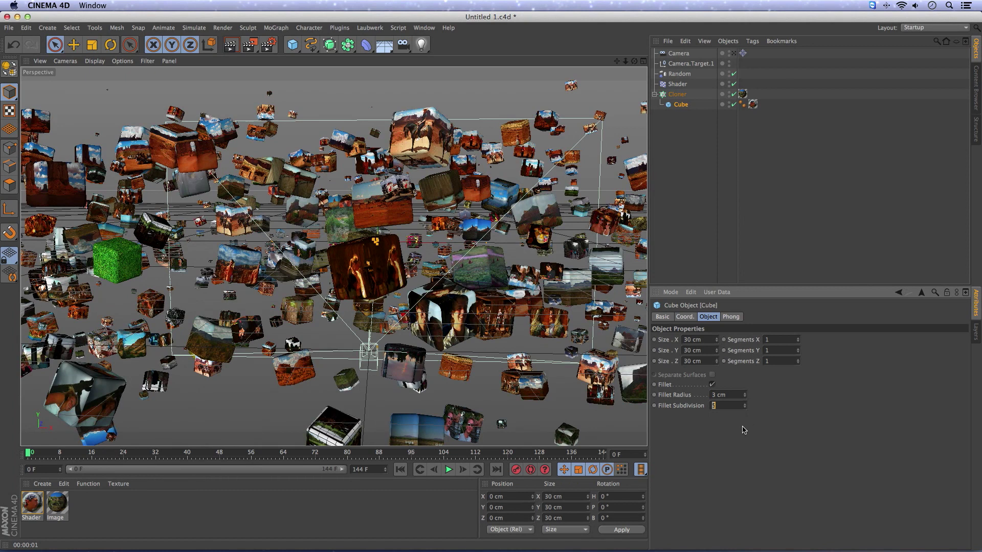
pyautogui.press('Return')
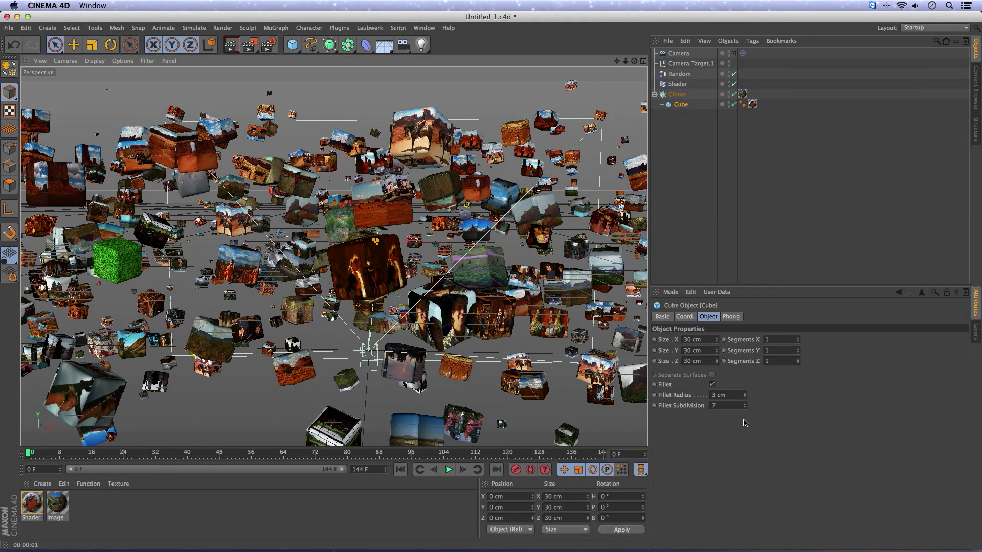
pyautogui.click(230, 47)
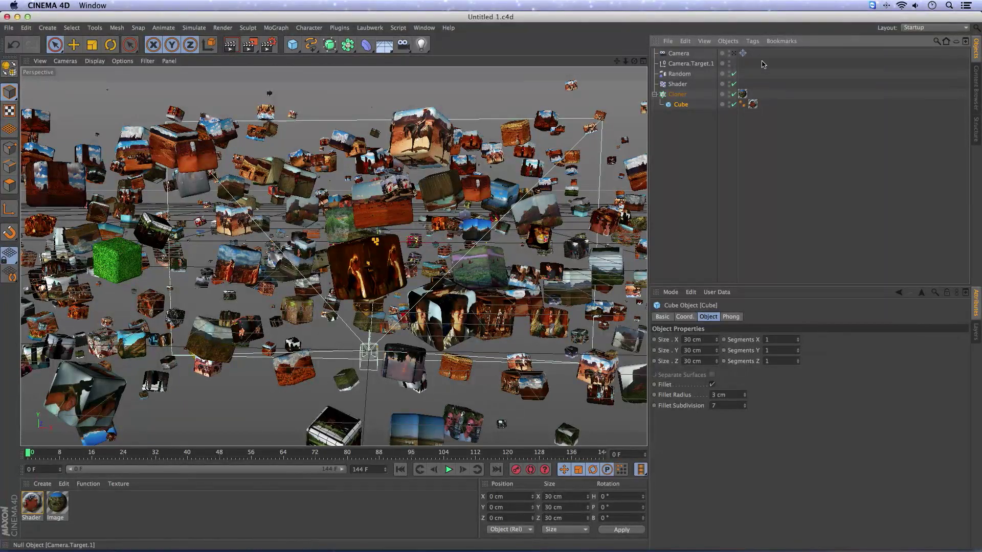
pyautogui.click(735, 54)
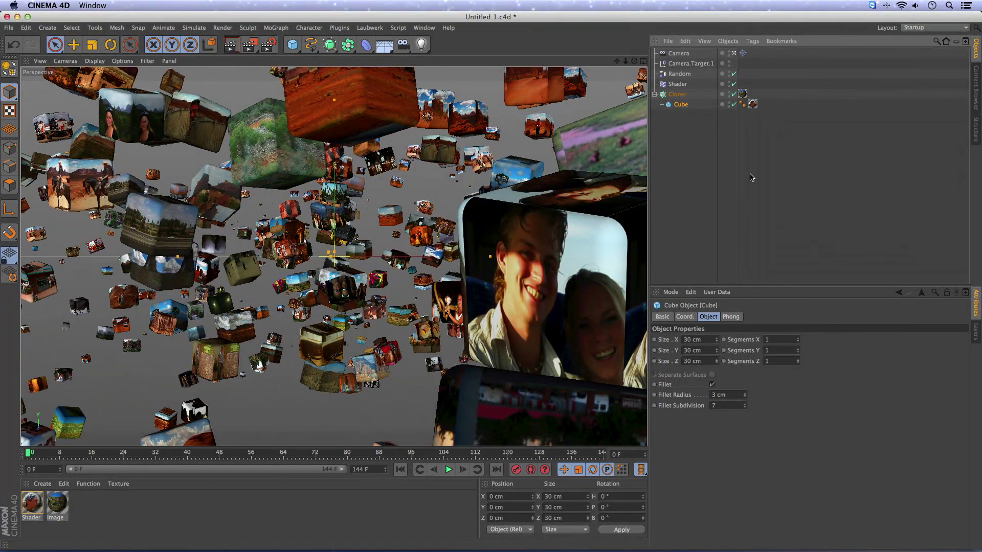
# Switch to the Animation layout and show both keys of the Cloner's heading rotation track
pyautogui.click(913, 30)
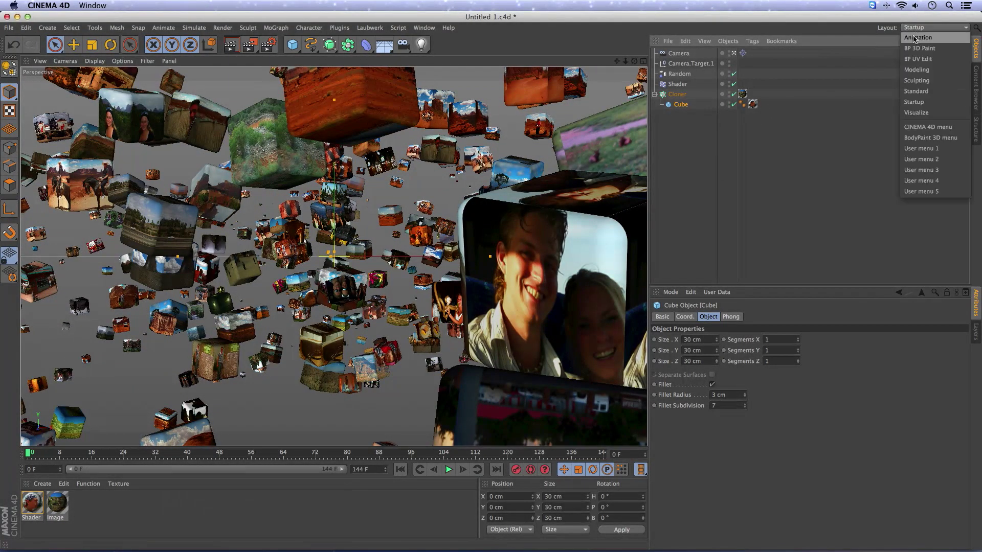
pyautogui.click(918, 38)
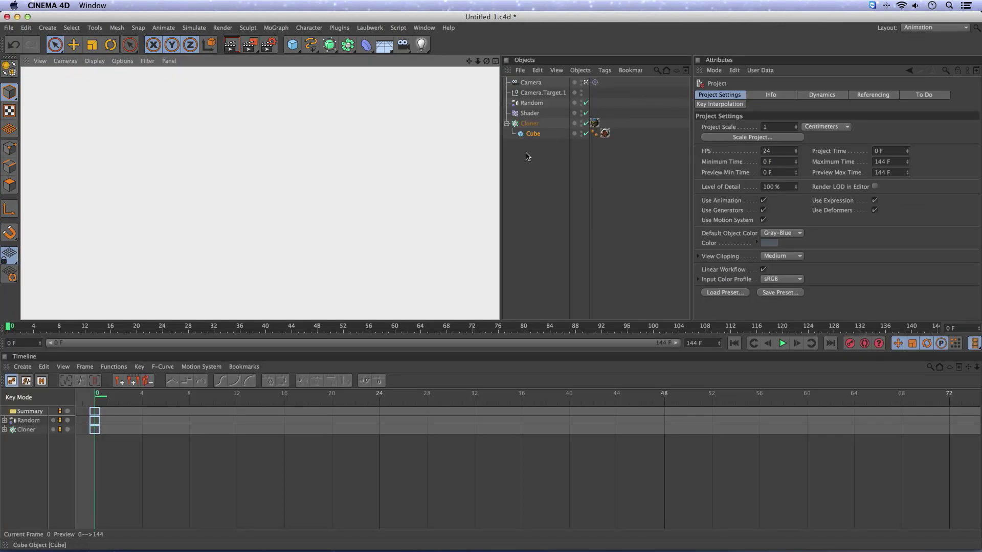
pyautogui.click(5, 430)
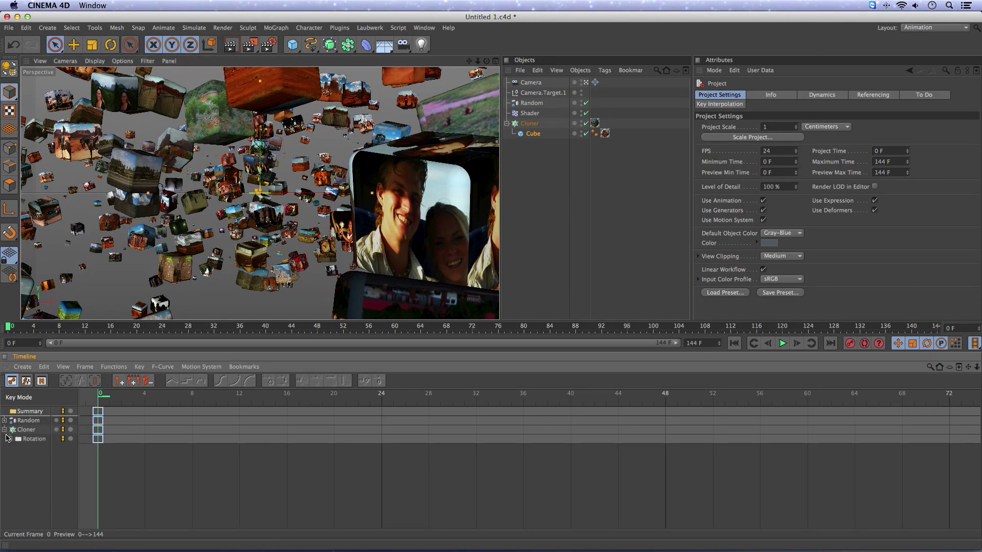
pyautogui.click(16, 448)
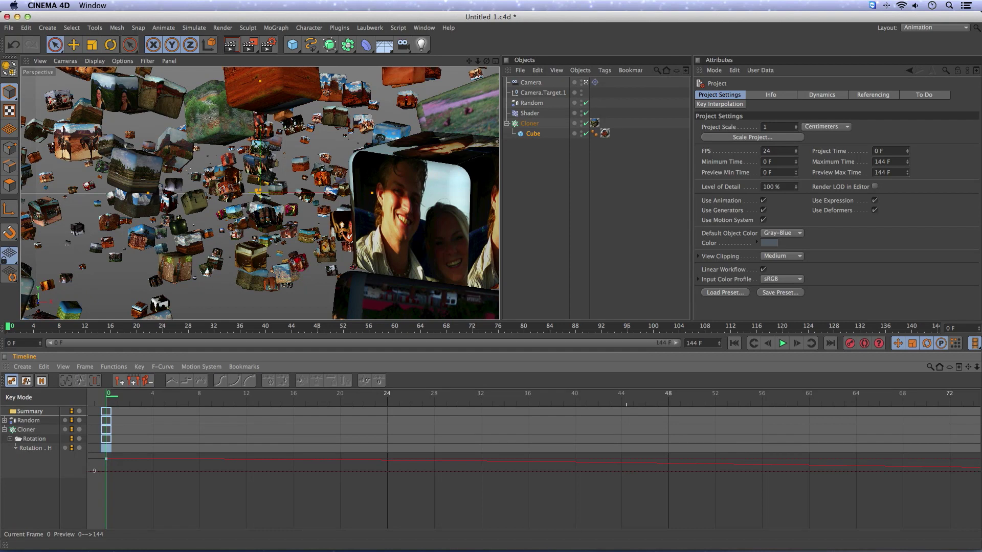
pyautogui.scroll(-5, 615, 474)
pyautogui.scroll(-5, 629, 473)
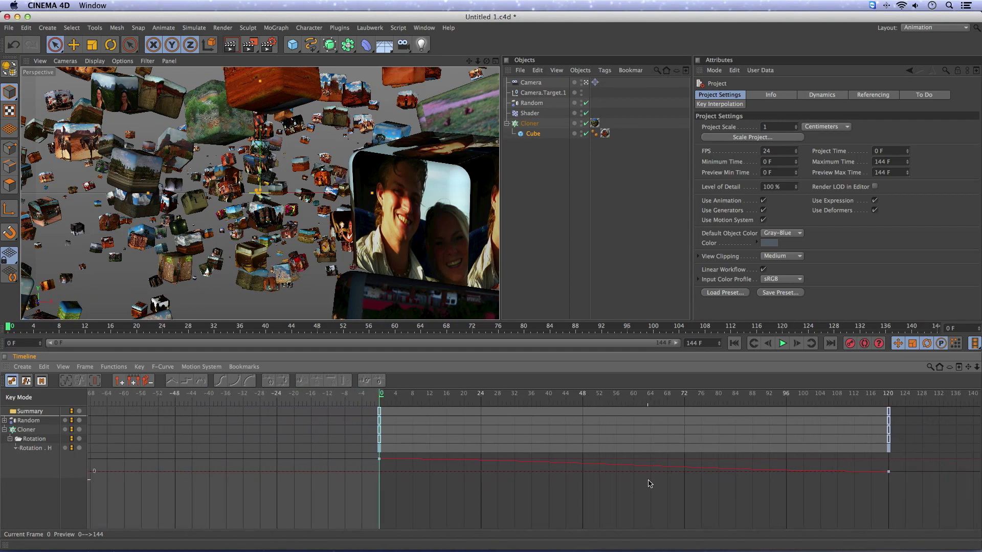
pyautogui.moveTo(647, 483)
pyautogui.mouseDown(button='middle')
pyautogui.moveTo(355, 482)
pyautogui.moveTo(656, 486)
pyautogui.mouseUp(button='middle')
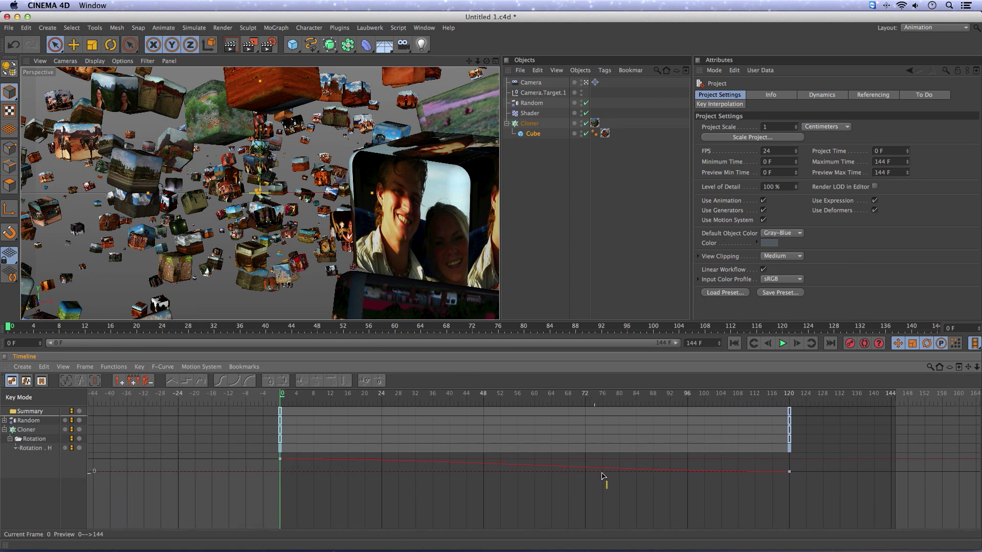
# Turn off auto tangents on the frame-0 heading key, save, and restore the Standard layout
pyautogui.click(280, 460)
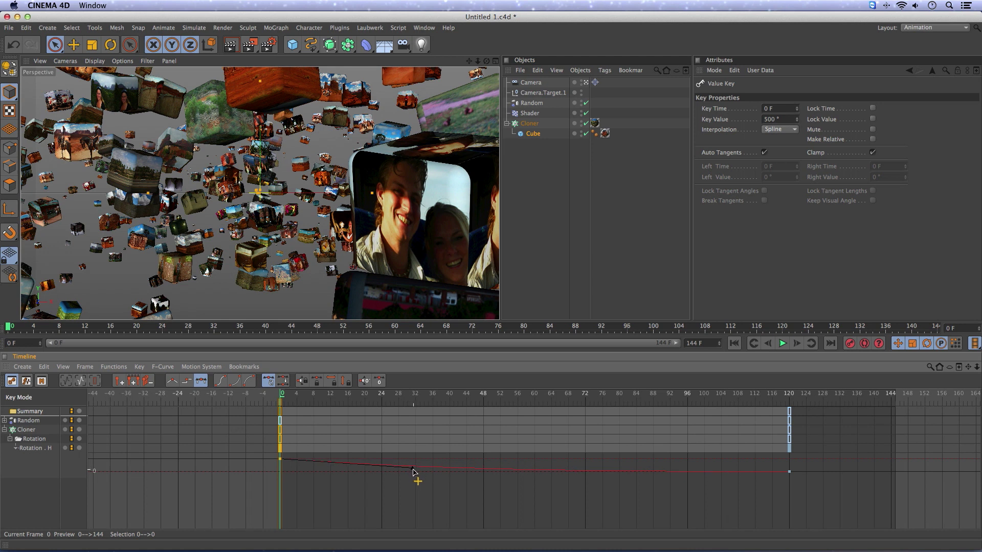
pyautogui.click(413, 468)
pyautogui.press('super+s')
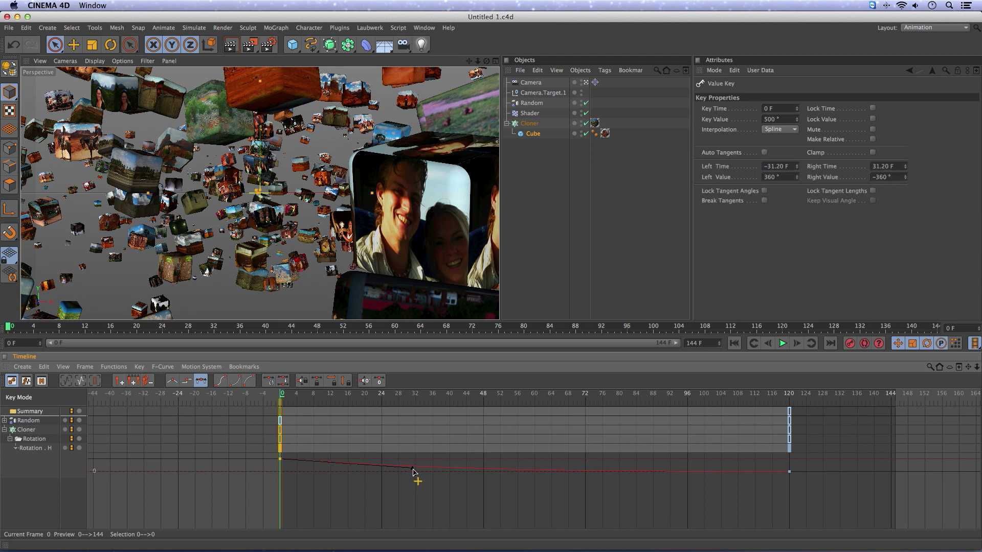
pyautogui.click(921, 28)
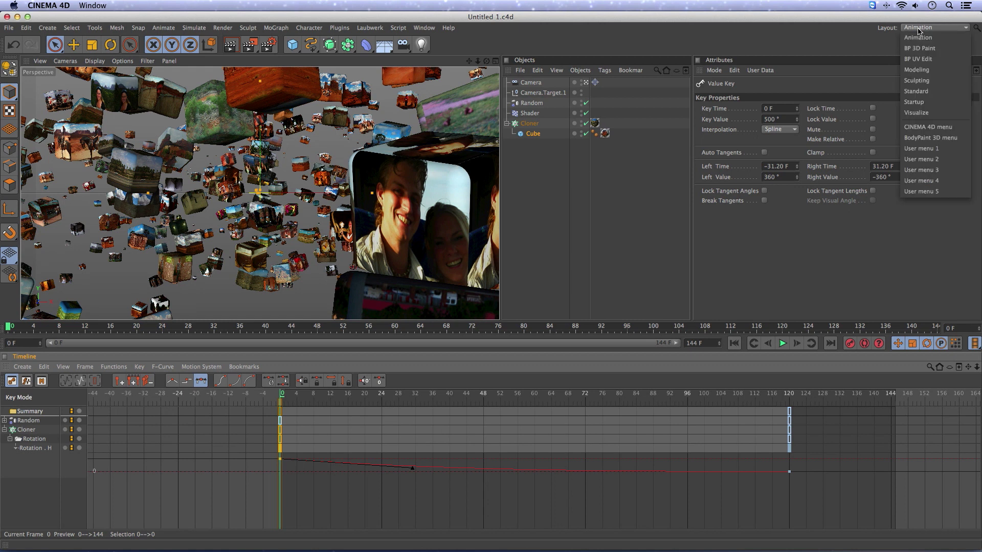
pyautogui.click(918, 92)
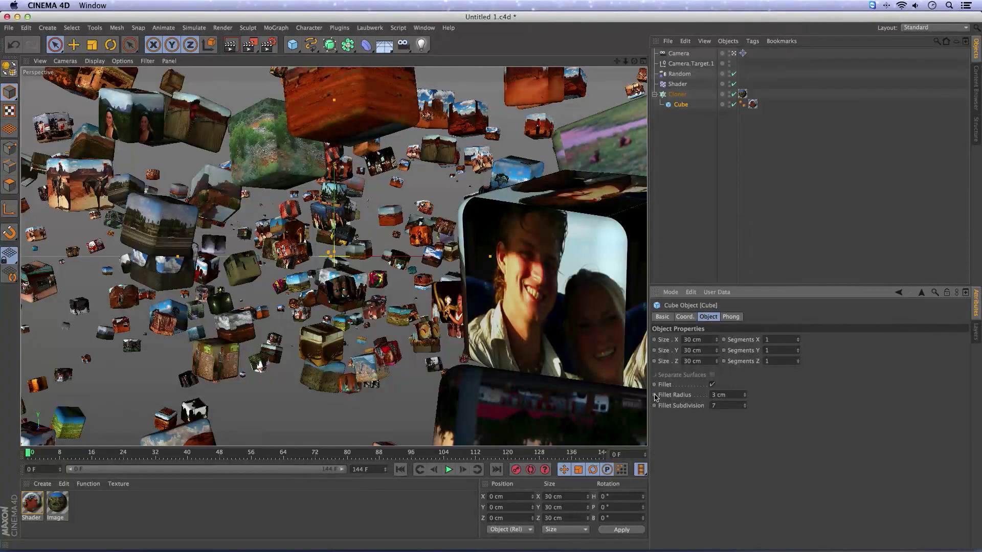
# Keyframe the Cube's fillet radius, then key it at 0 cm on frame 120 and save
pyautogui.click(655, 396)
pyautogui.click(655, 396)
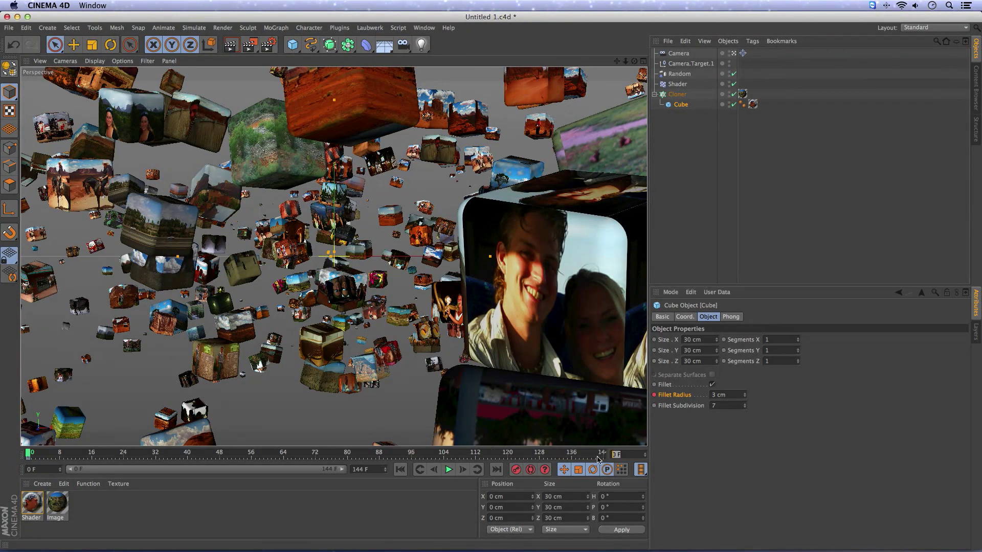
pyautogui.press('Return')
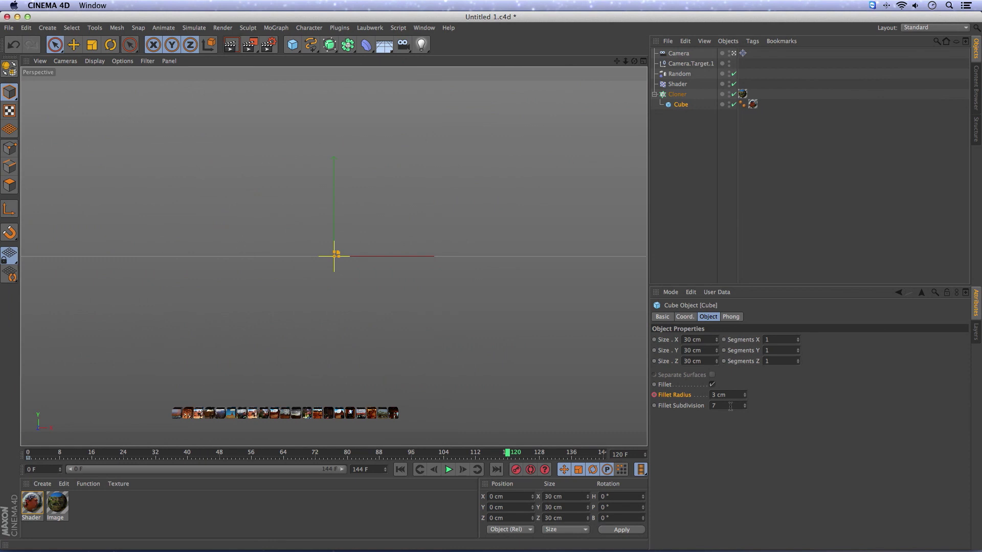
pyautogui.click(716, 395)
pyautogui.write('0')
pyautogui.press('Tab')
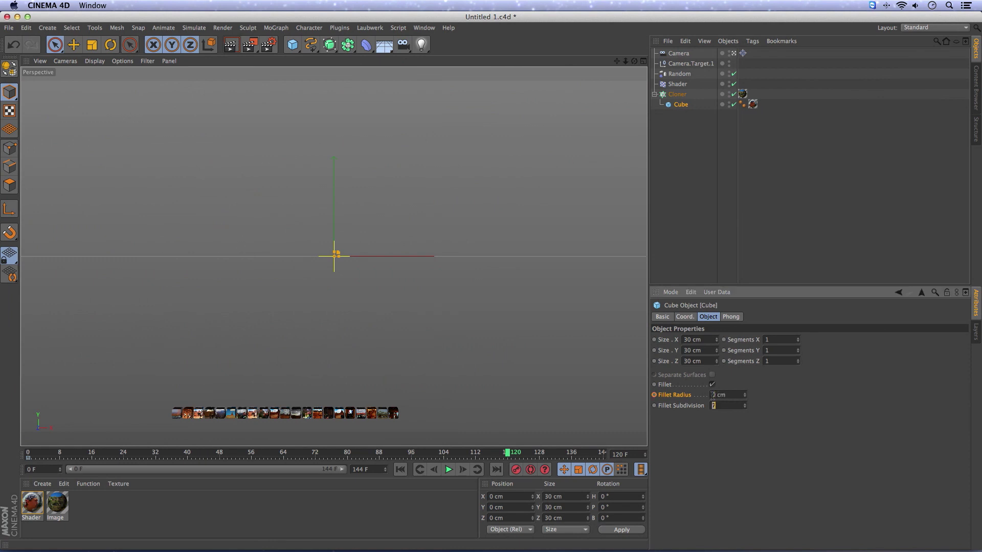
pyautogui.click(655, 396)
pyautogui.press('super+s')
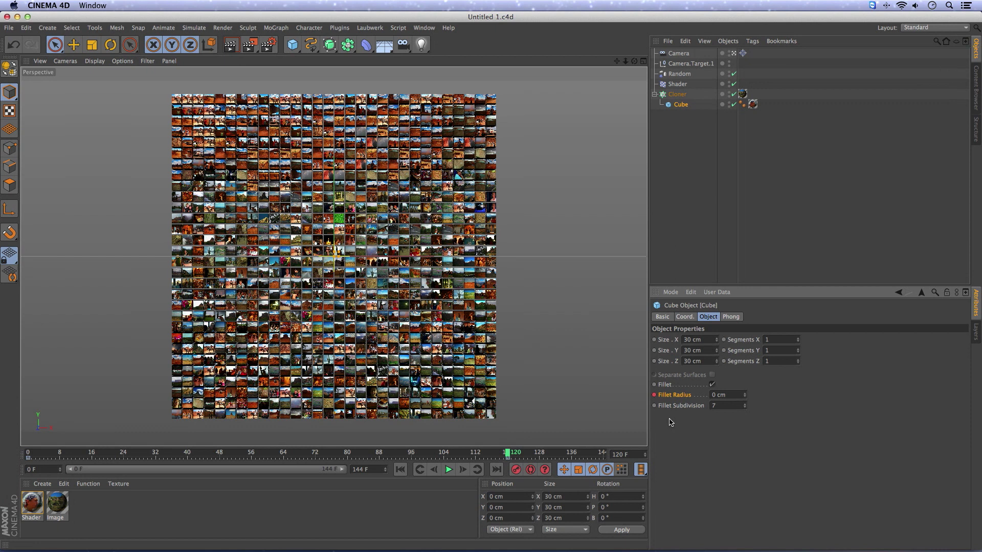
pyautogui.click(655, 94)
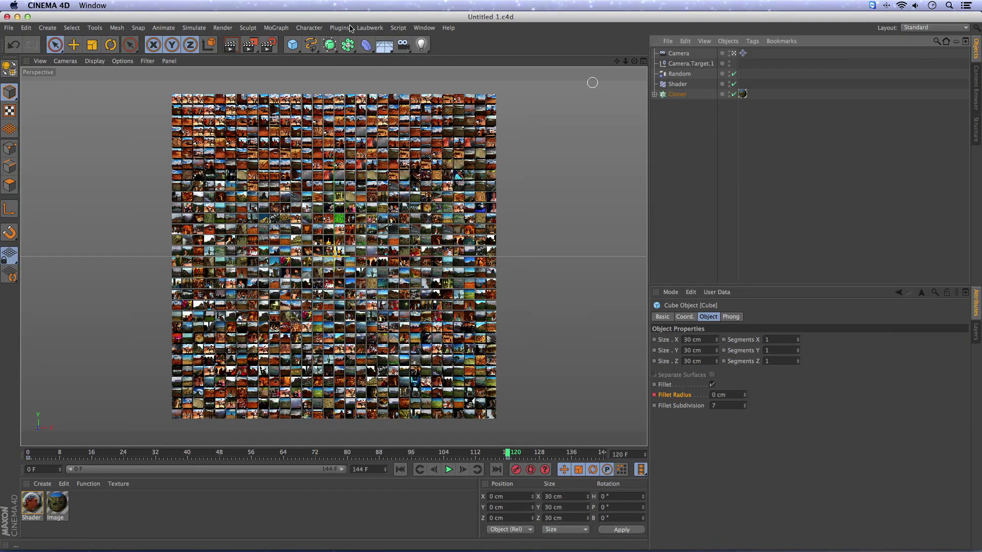
# Switch to the Physical renderer with depth of field, motion blur and Medium sampling quality
pyautogui.click(269, 45)
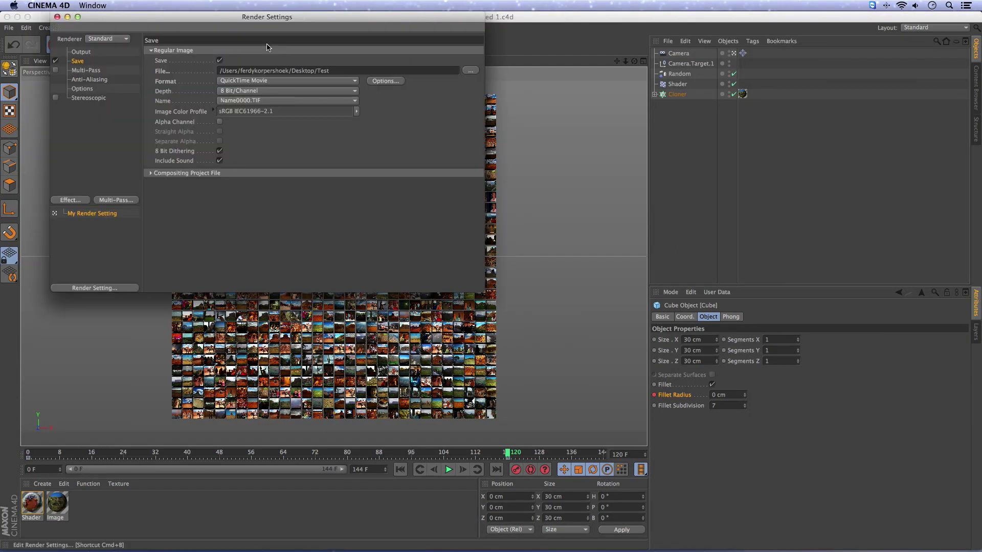
pyautogui.click(95, 40)
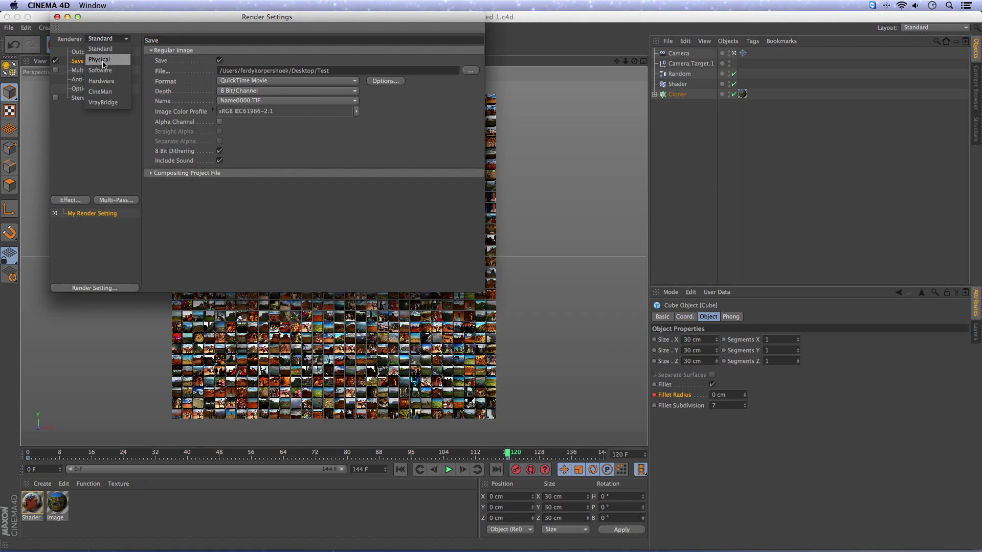
pyautogui.click(103, 60)
pyautogui.click(83, 109)
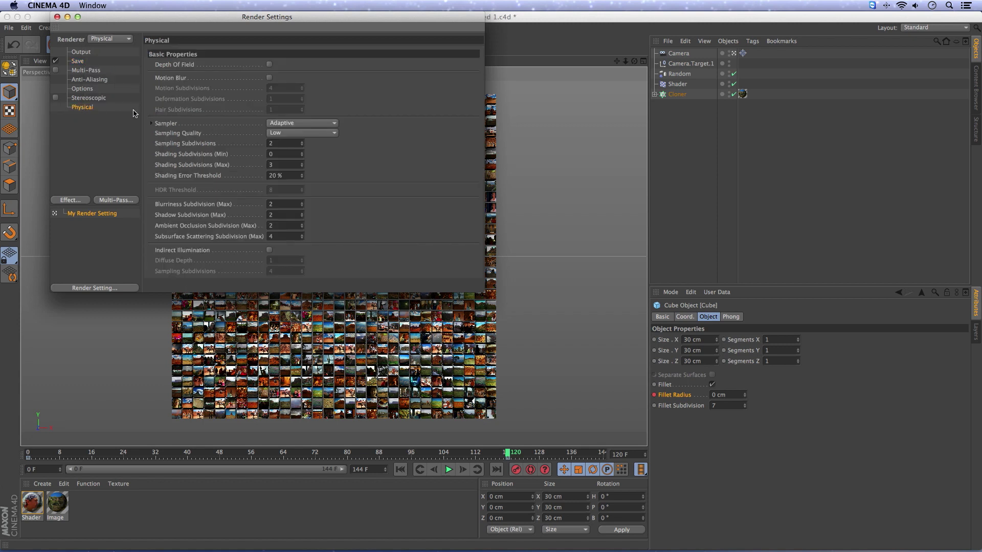
pyautogui.click(268, 64)
pyautogui.click(269, 78)
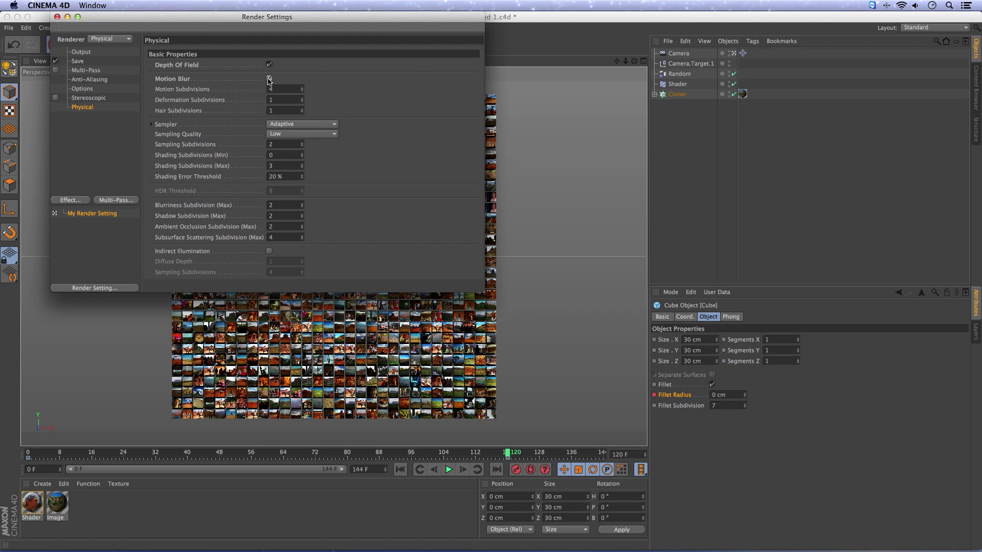
pyautogui.click(272, 135)
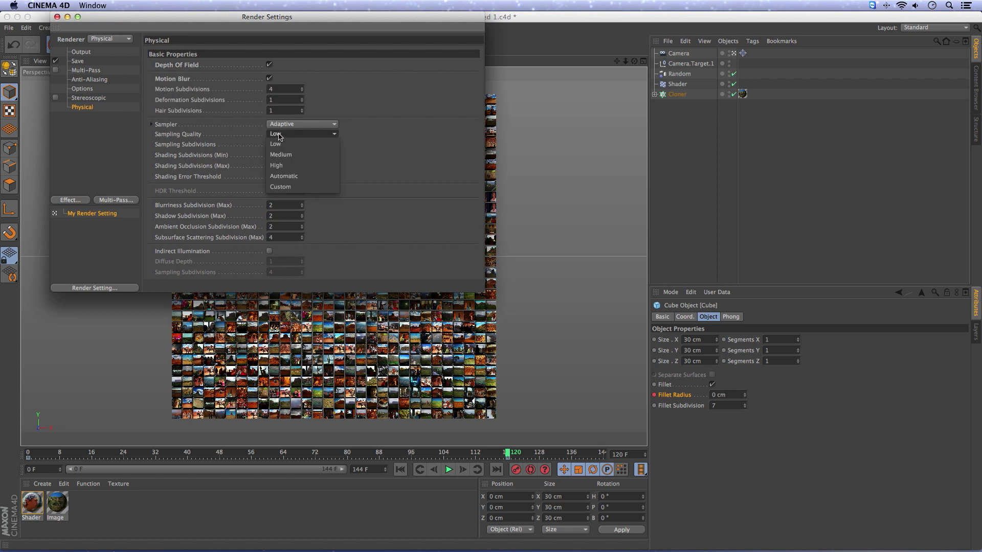
pyautogui.click(282, 153)
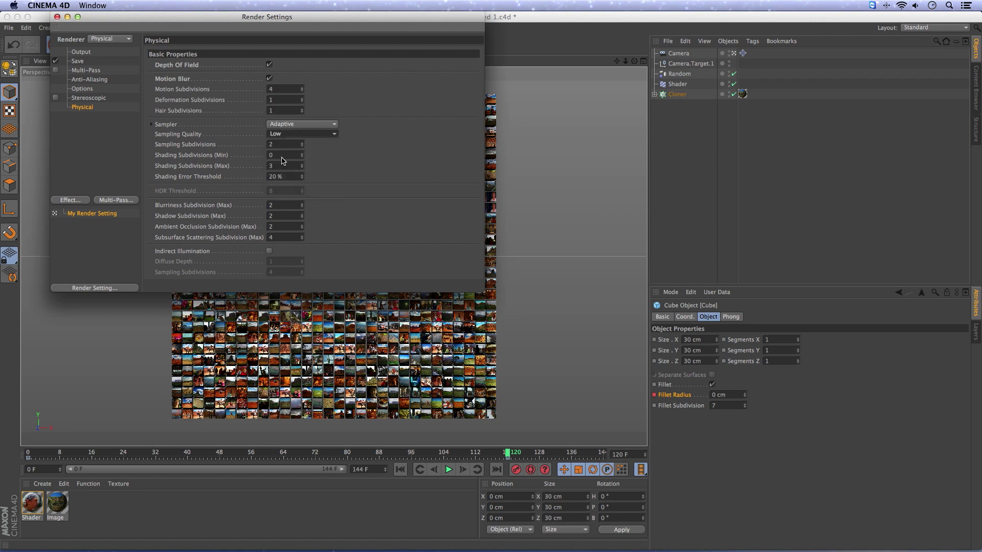
pyautogui.click(57, 17)
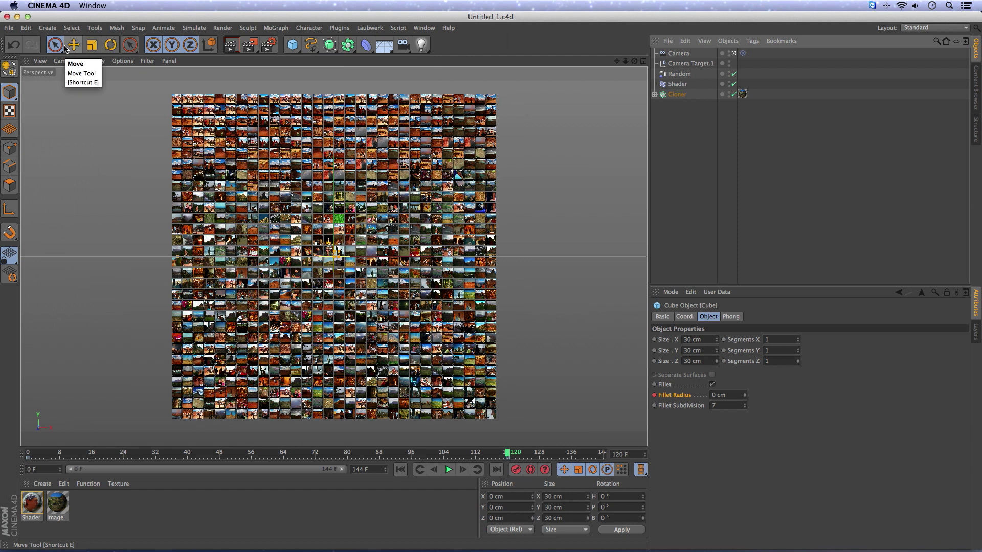
# Return to the first frame and set the camera's aperture to f/3.2
pyautogui.hotkey('shift', 'f')
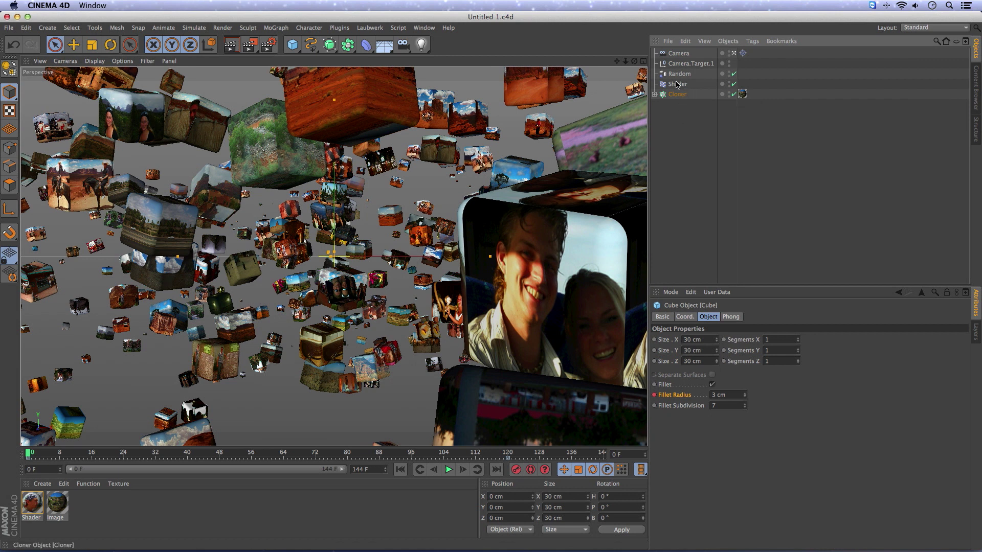
pyautogui.click(675, 54)
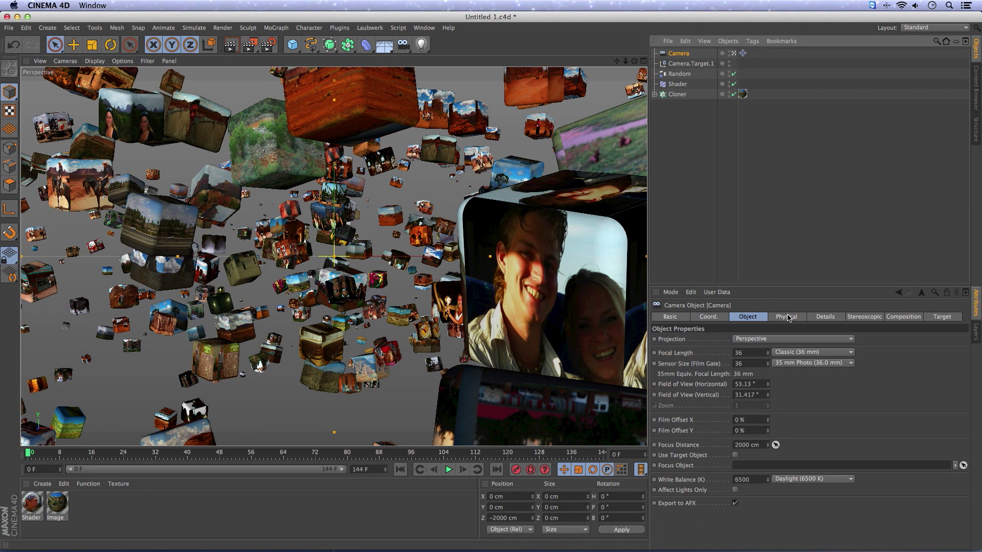
pyautogui.click(787, 317)
pyautogui.click(787, 349)
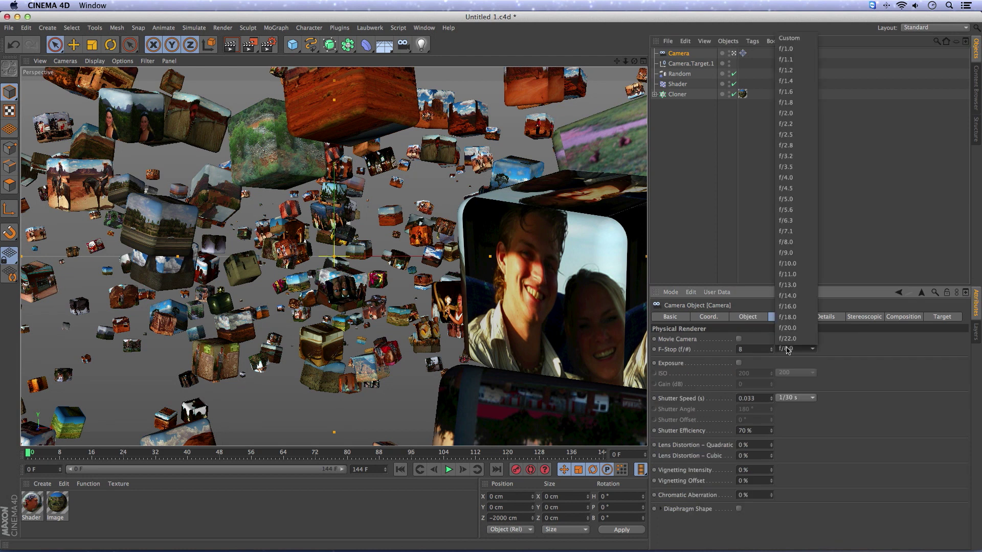
pyautogui.click(791, 159)
# Compare f/1.0 and f/22.0 apertures, then settle back on f/3.2
pyautogui.click(799, 350)
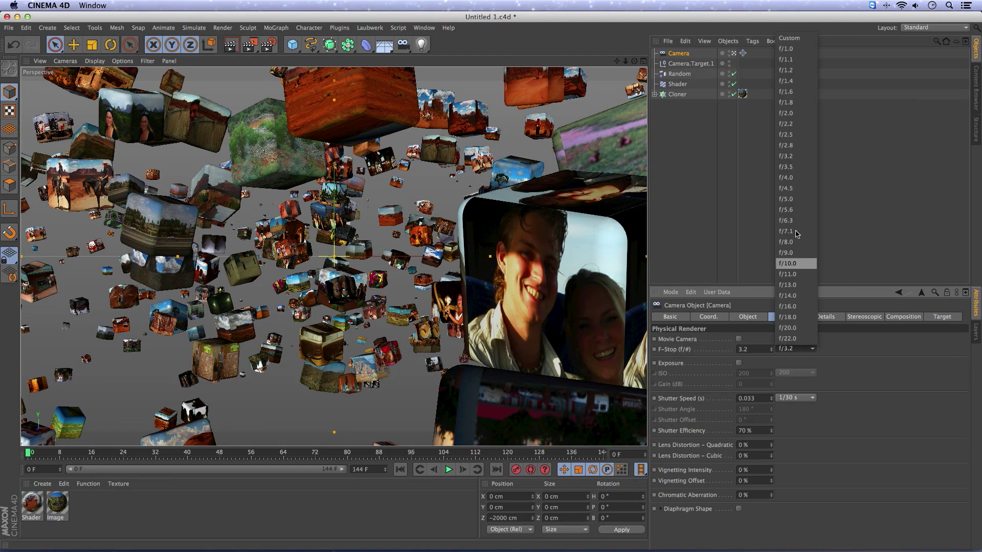
pyautogui.click(786, 49)
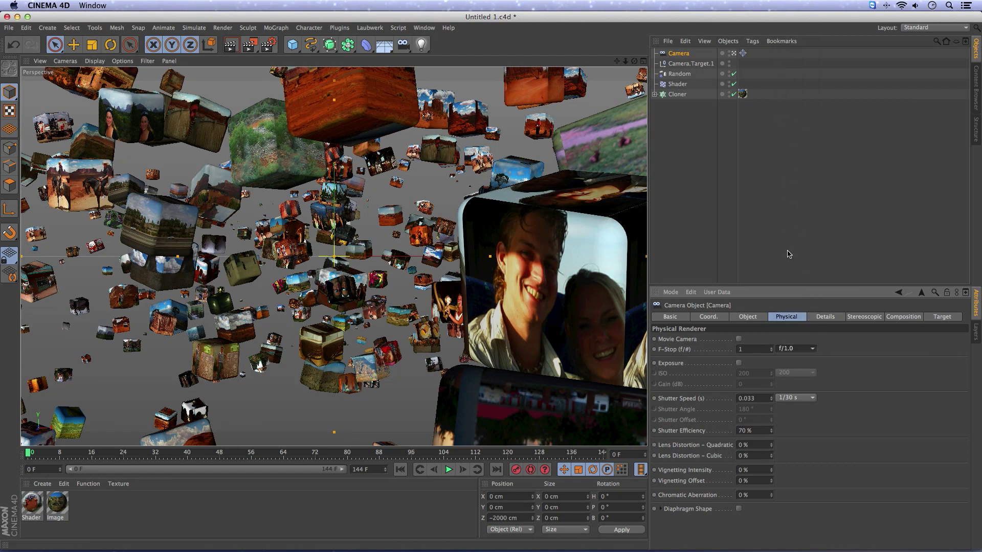
pyautogui.click(799, 351)
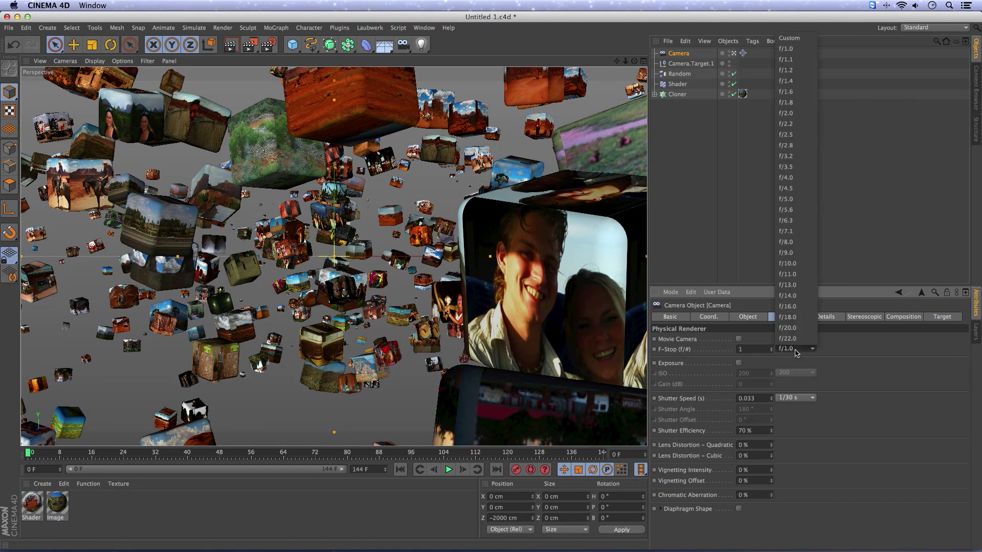
pyautogui.click(787, 339)
pyautogui.click(790, 350)
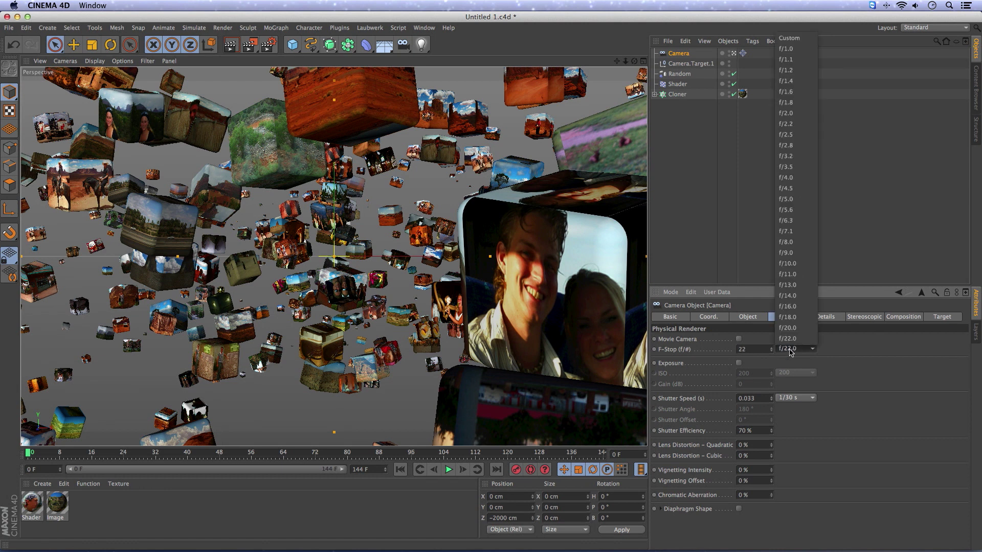
pyautogui.click(792, 156)
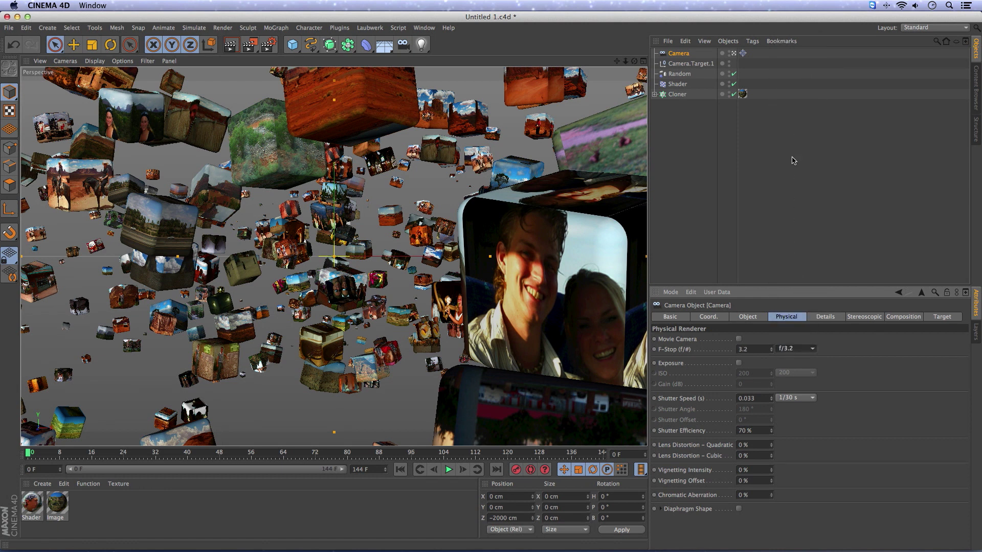
# Set the camera's shutter speed to 1/125 s
pyautogui.click(784, 399)
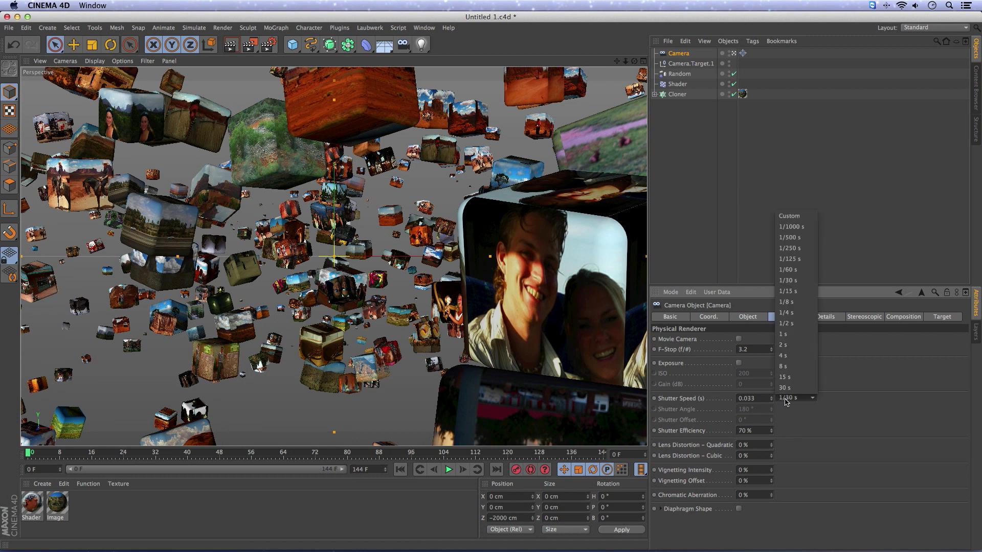
pyautogui.click(795, 260)
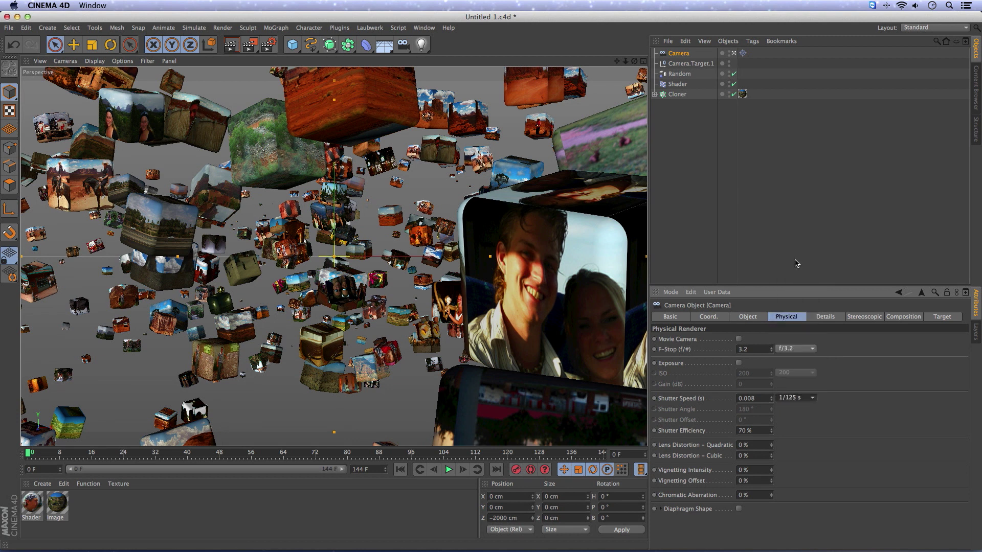
pyautogui.click(750, 318)
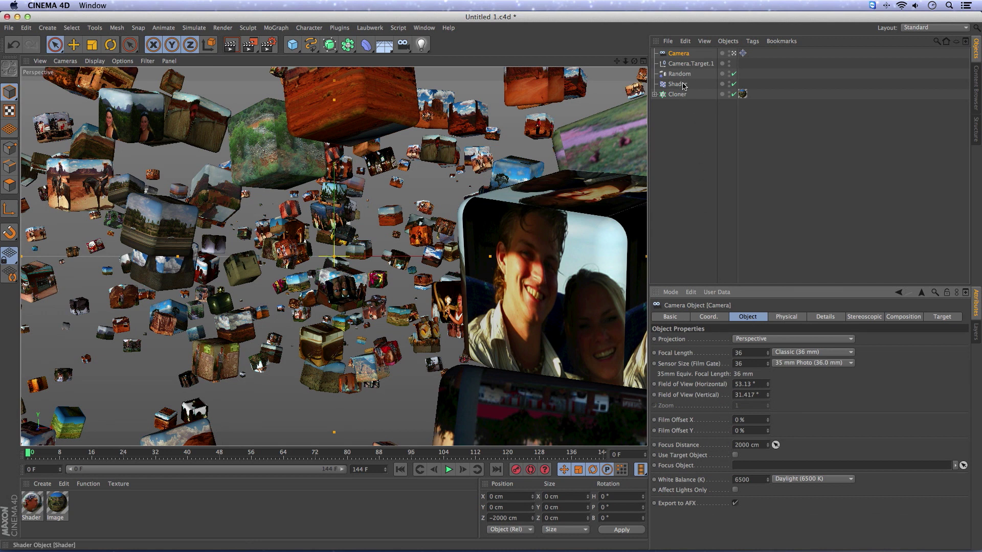
# Make the Cloner the camera's focus object, check frame 139, and render a preview frame
pyautogui.moveTo(674, 96); pyautogui.dragTo(746, 469)
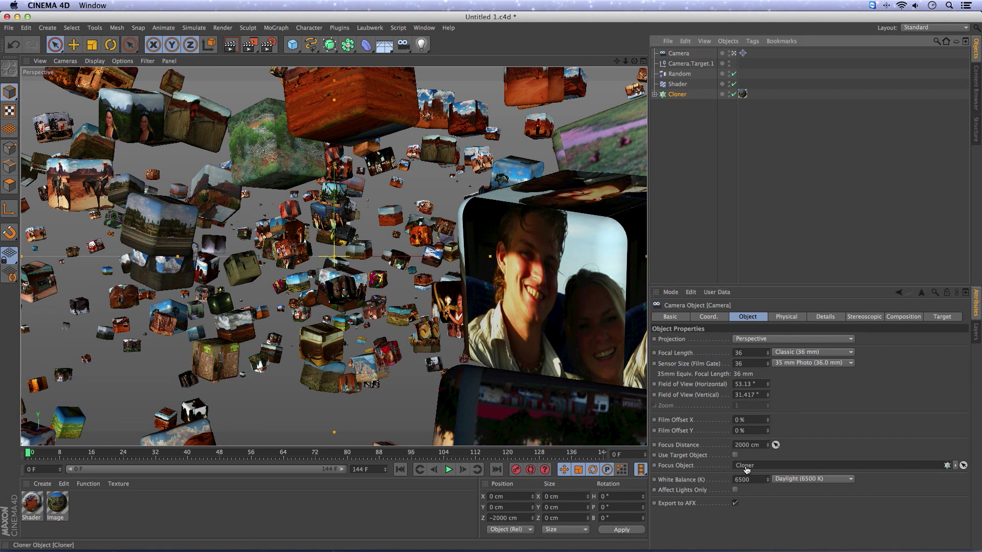
pyautogui.click(584, 454)
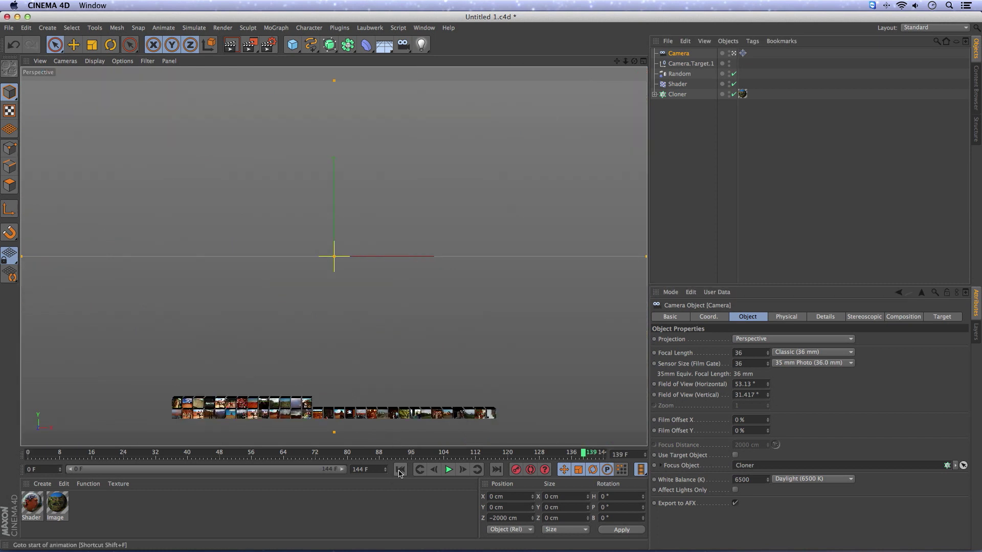
pyautogui.hotkey('shift', 'f')
pyautogui.click(667, 95)
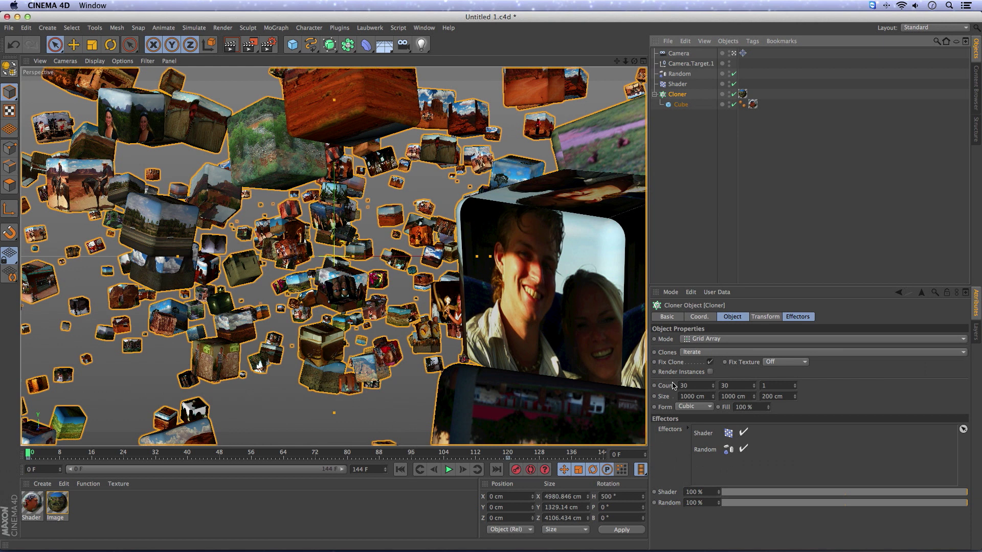
pyautogui.click(680, 105)
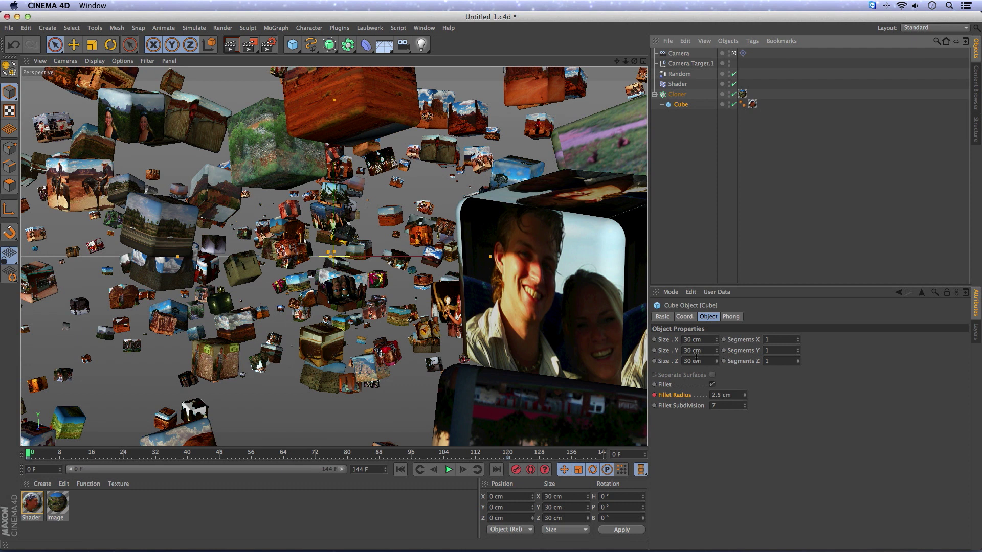
pyautogui.click(249, 47)
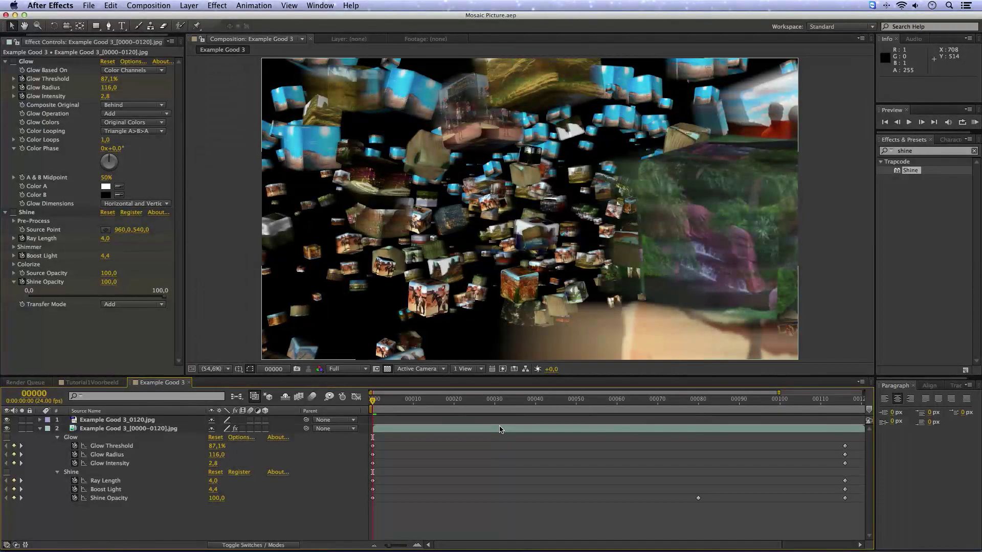
# Enable the Glow and Shine effects on the rendered cube footage
pyautogui.click(14, 62)
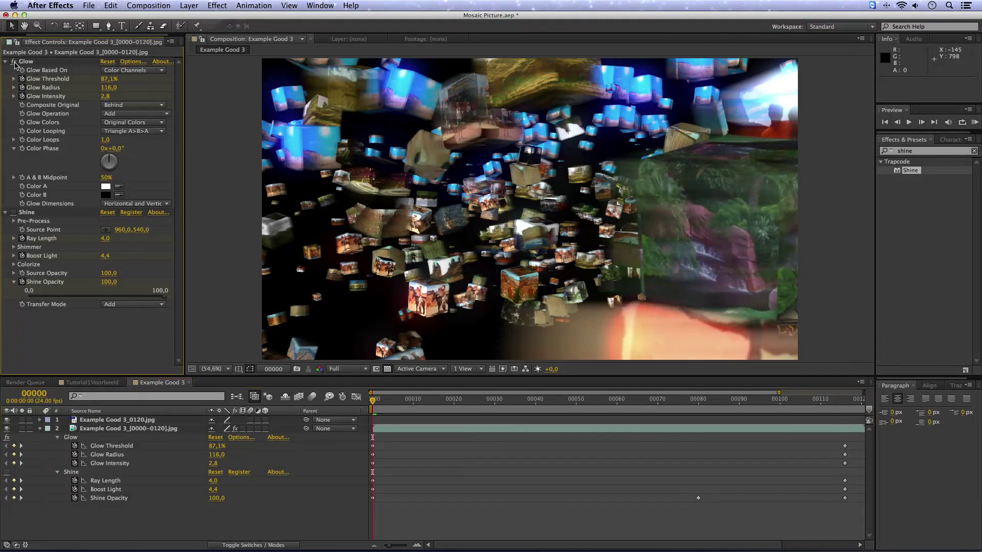
pyautogui.click(15, 213)
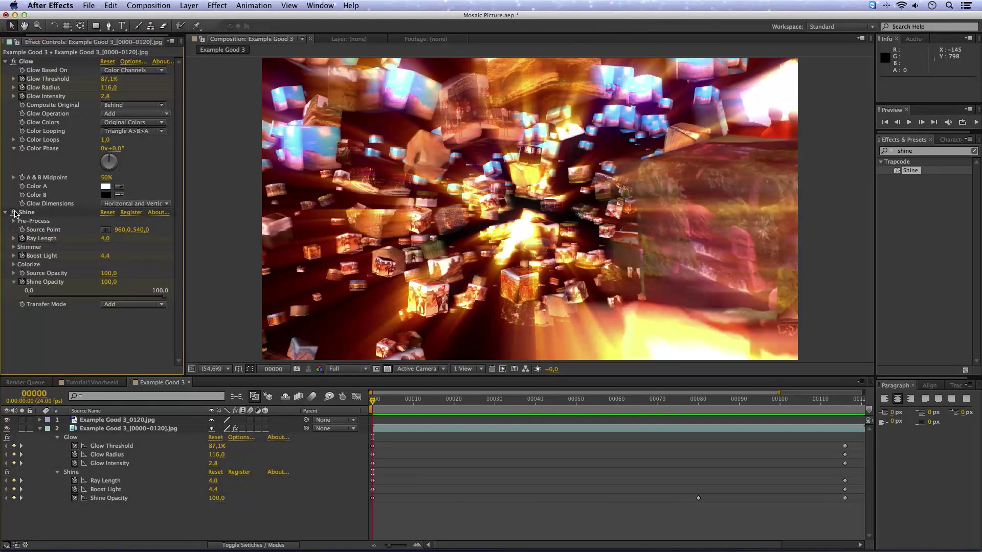